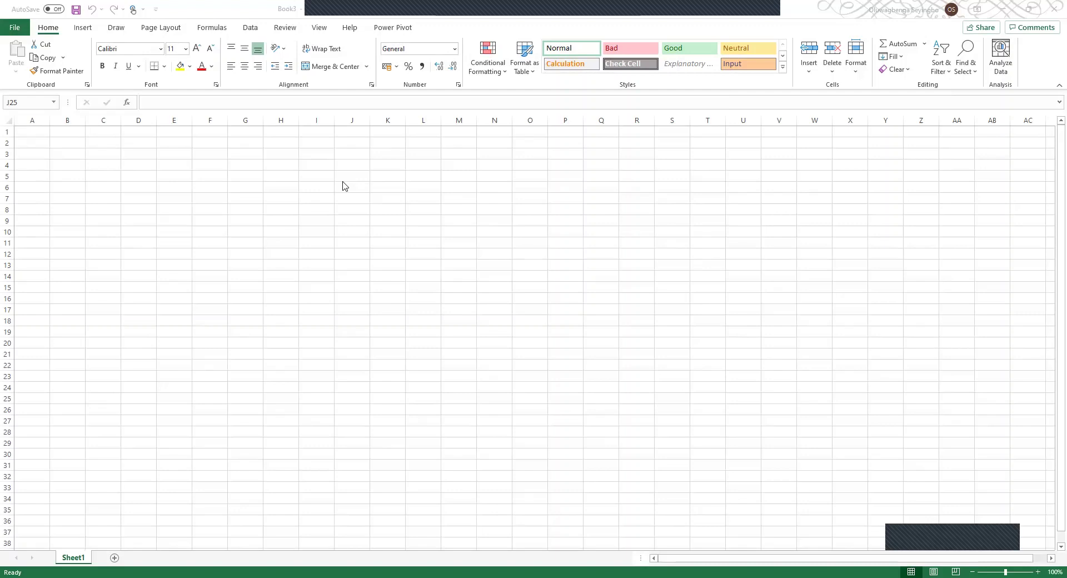
- Tick Analysis ToolPak in the Add-ins dialog, reached through File > Options > Add-ins
click(17, 28)
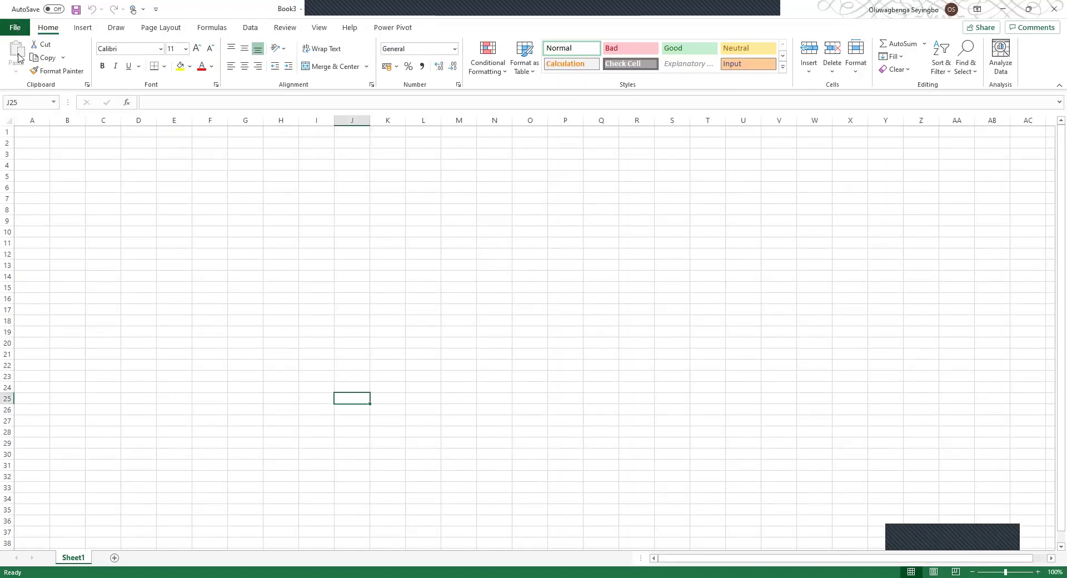
click(15, 29)
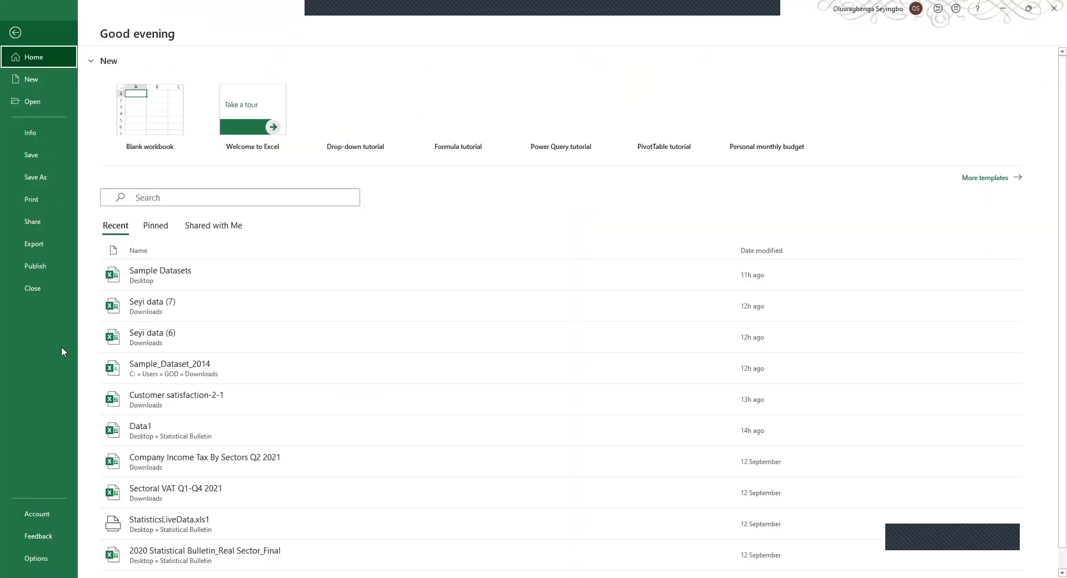
click(36, 558)
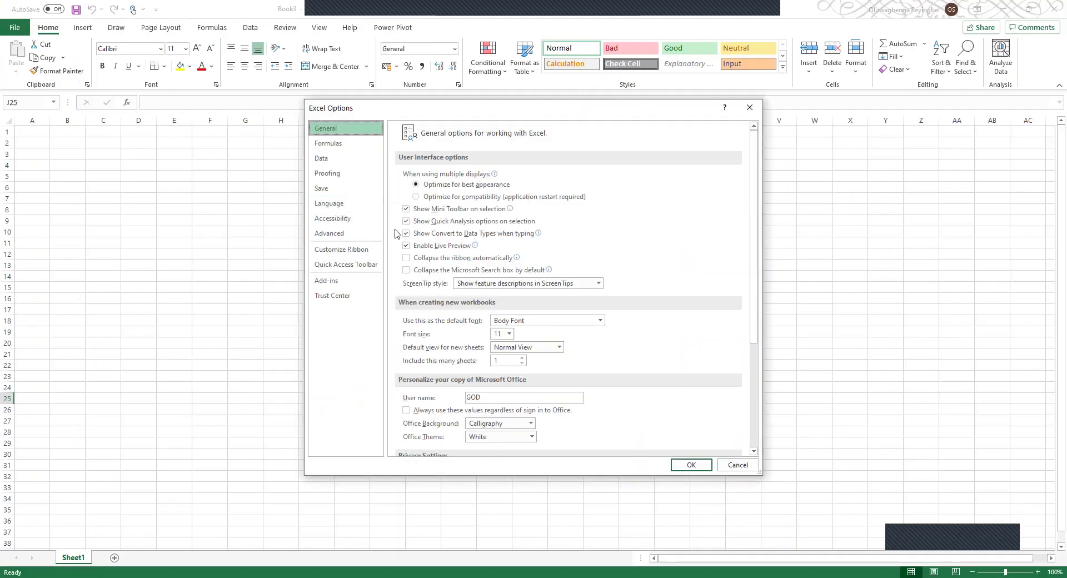
click(342, 279)
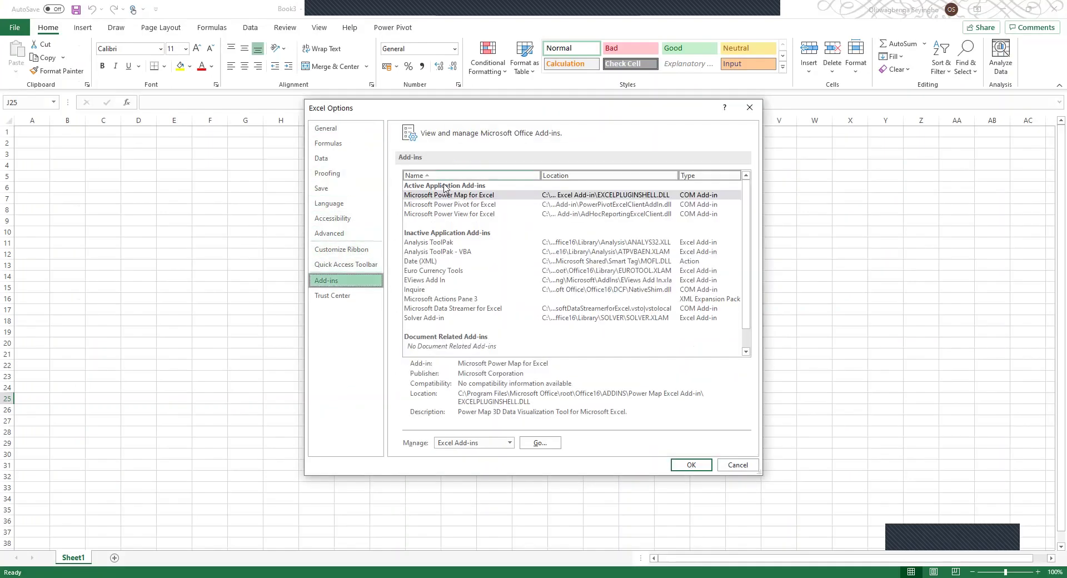
click(445, 243)
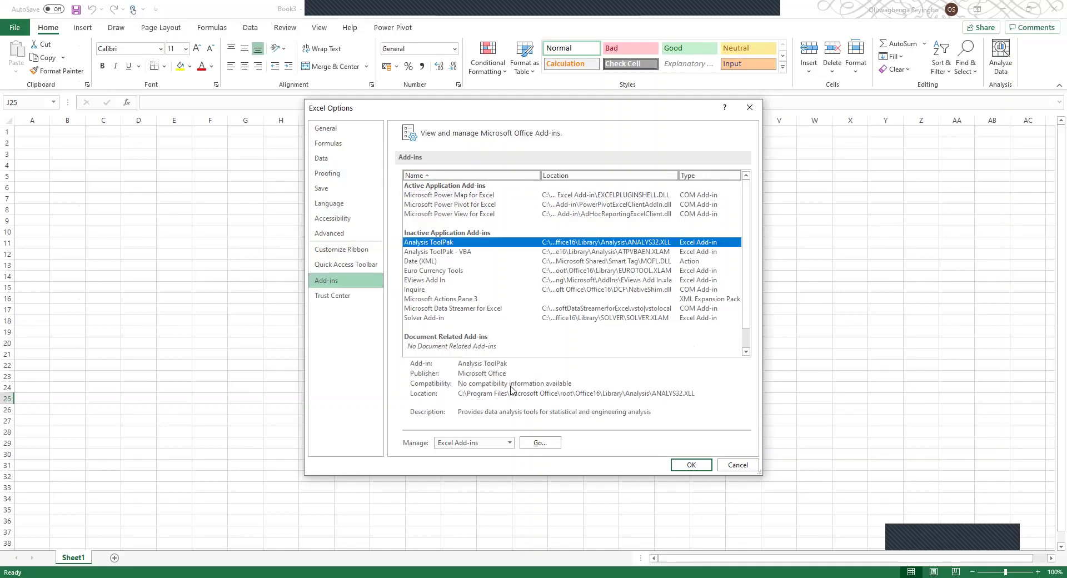
click(539, 443)
click(587, 240)
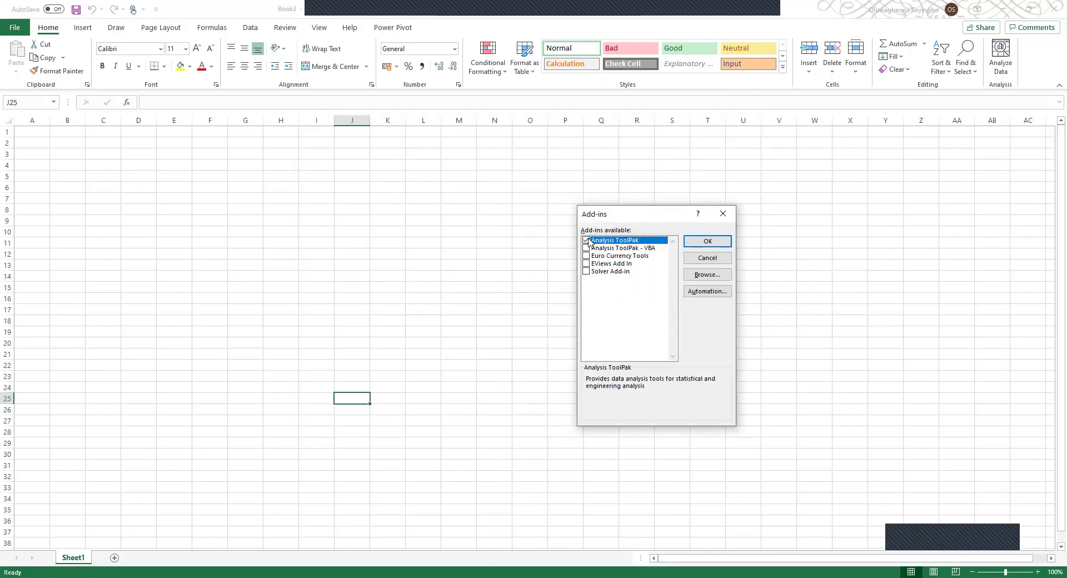
- Confirm the Analysis ToolPak add-in and bring up the Data Analysis dialog
click(700, 240)
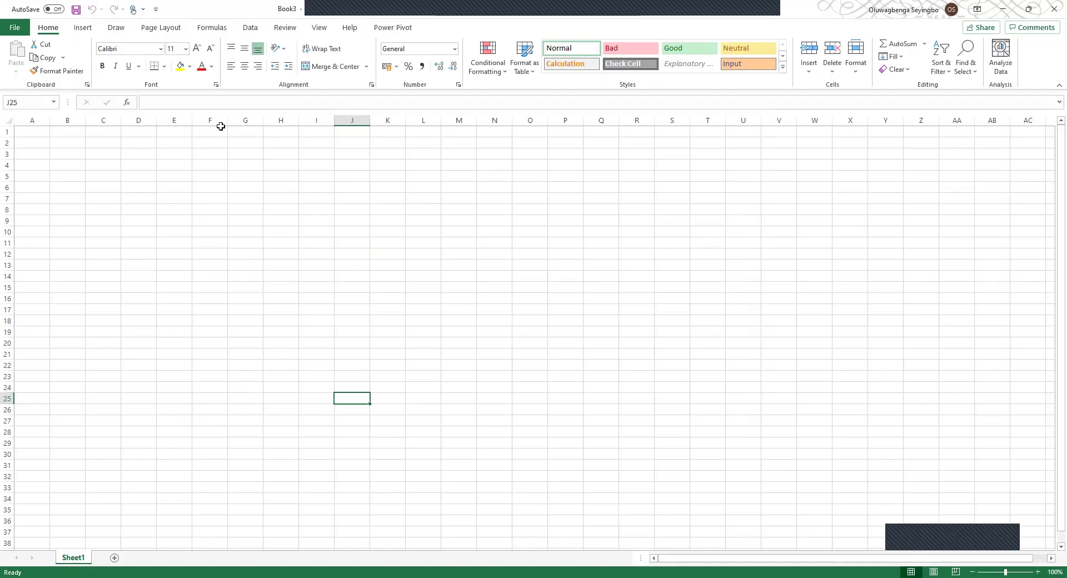
click(249, 29)
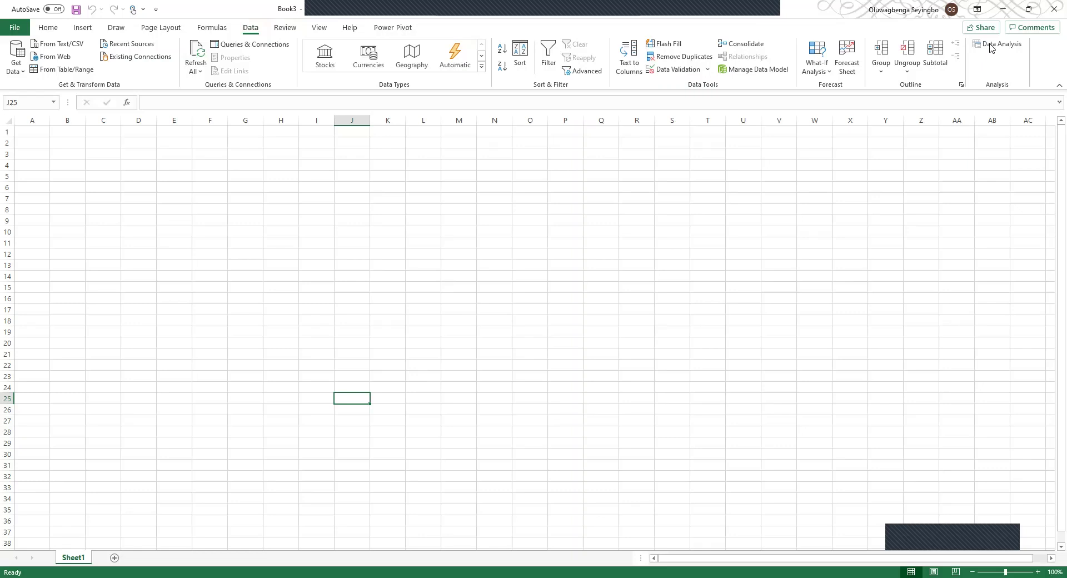
click(992, 46)
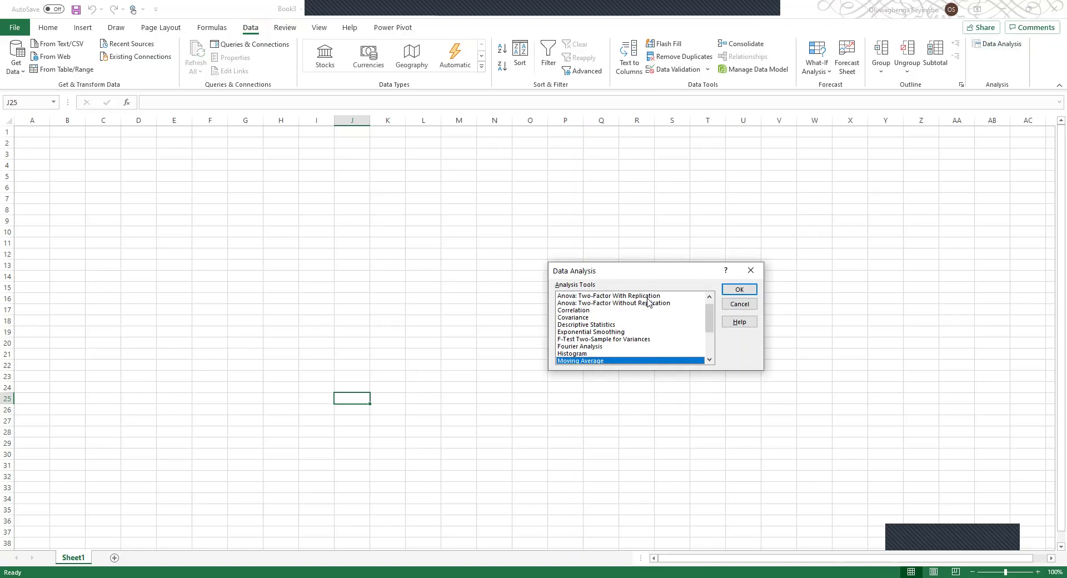
- Browse Covariance, Descriptive Statistics, Sampling and t-Test tools, then close without running any
click(582, 318)
click(581, 325)
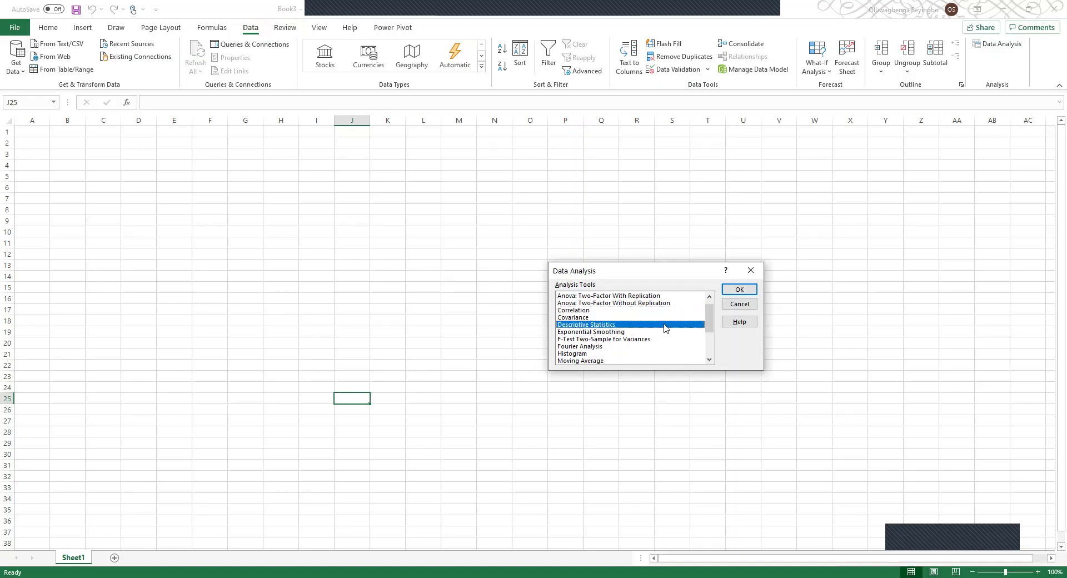
drag(712, 320, 709, 342)
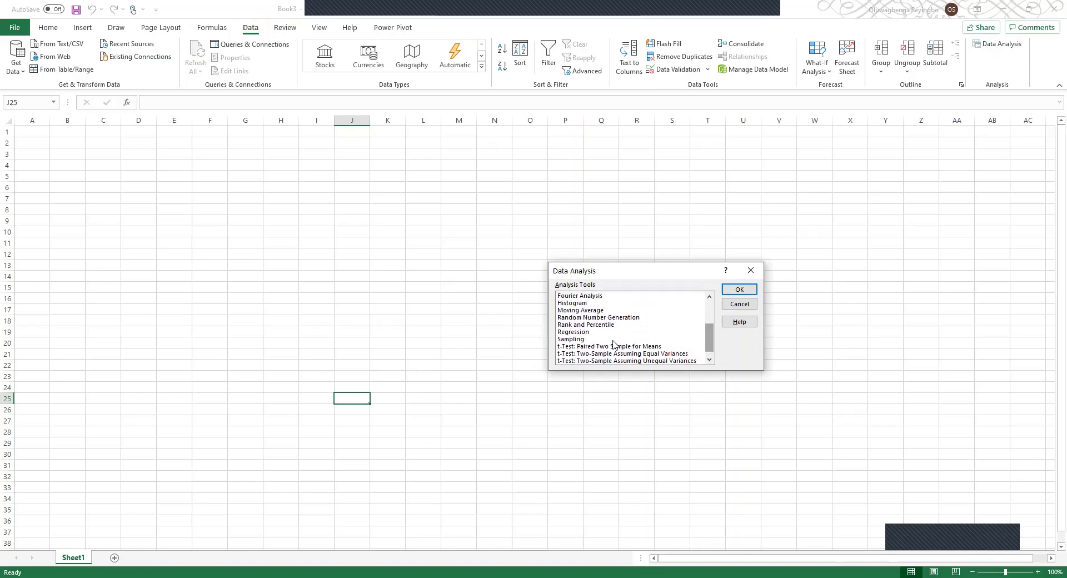
click(579, 339)
click(571, 346)
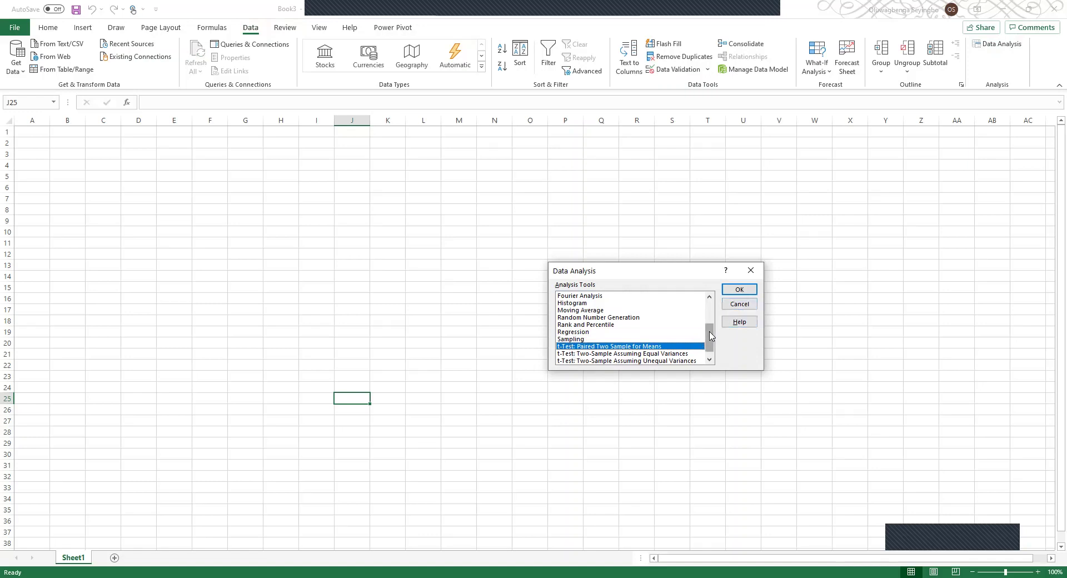
scroll(710, 336, down, 1)
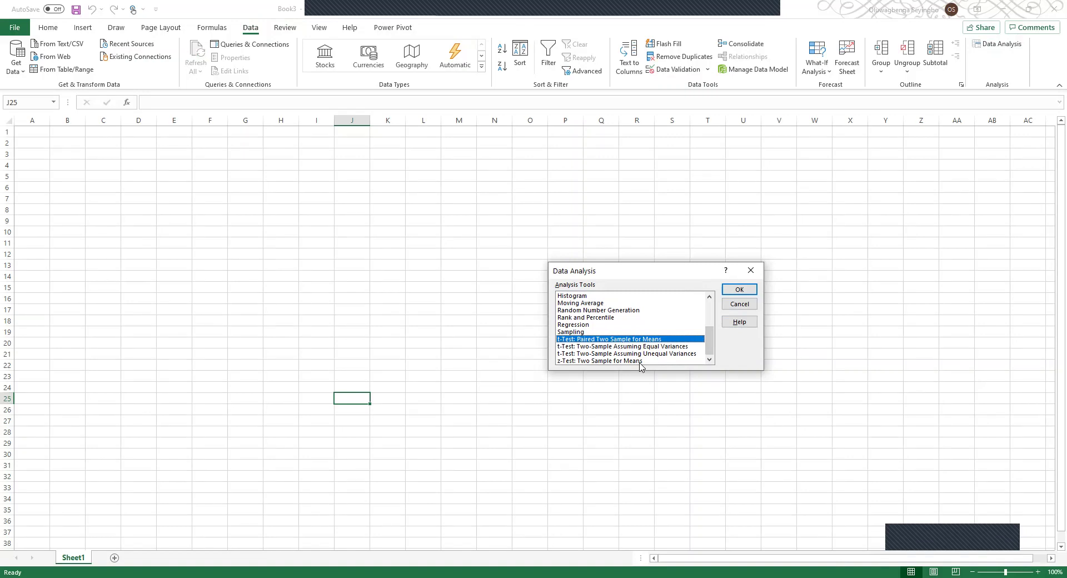
click(753, 271)
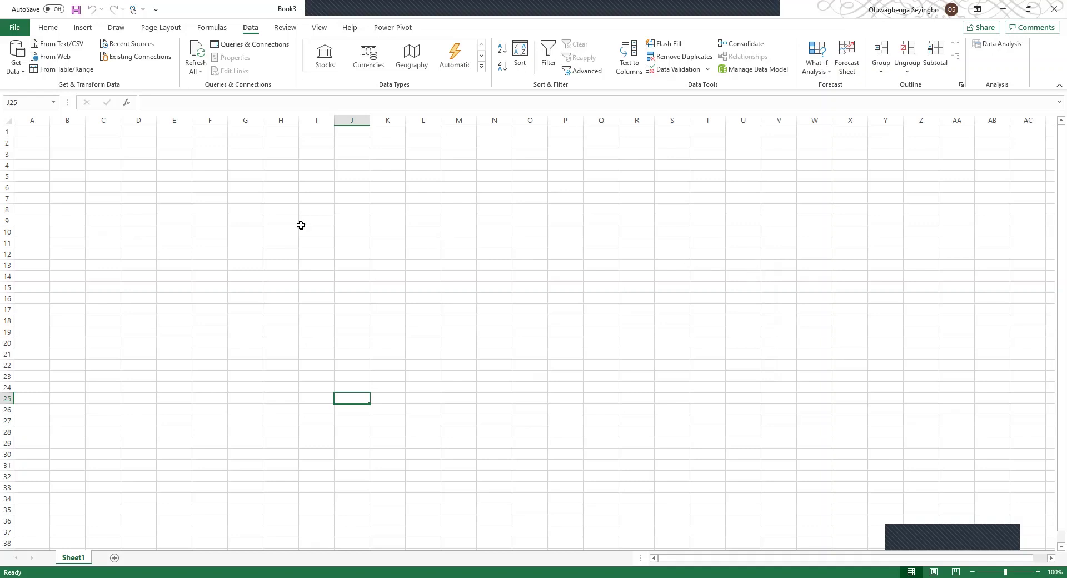
- Import from the Sample Datasets workbook on the Desktop via Get Data > From Workbook
click(19, 68)
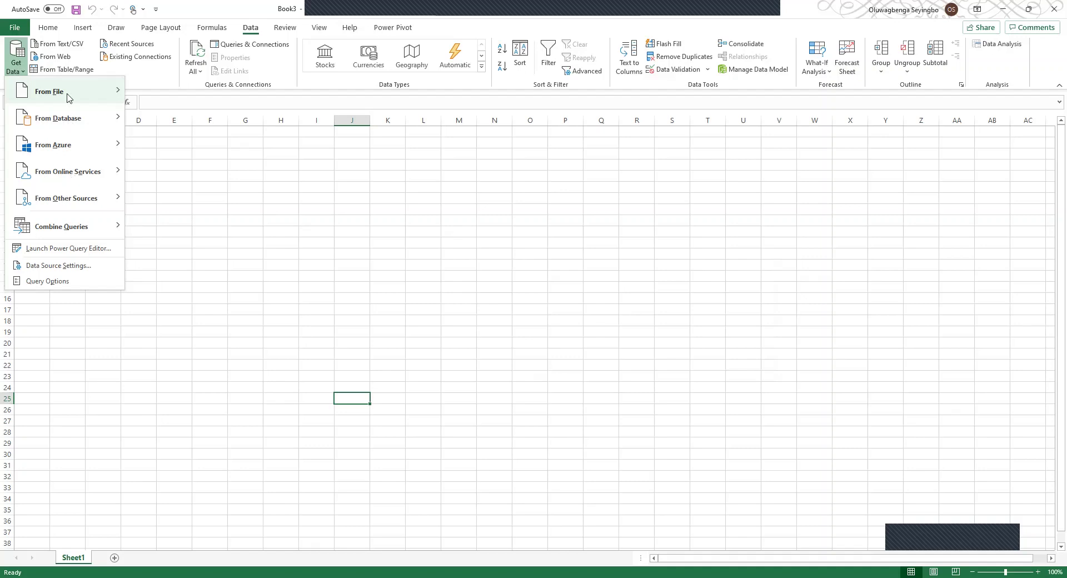
mouse_move(69, 97)
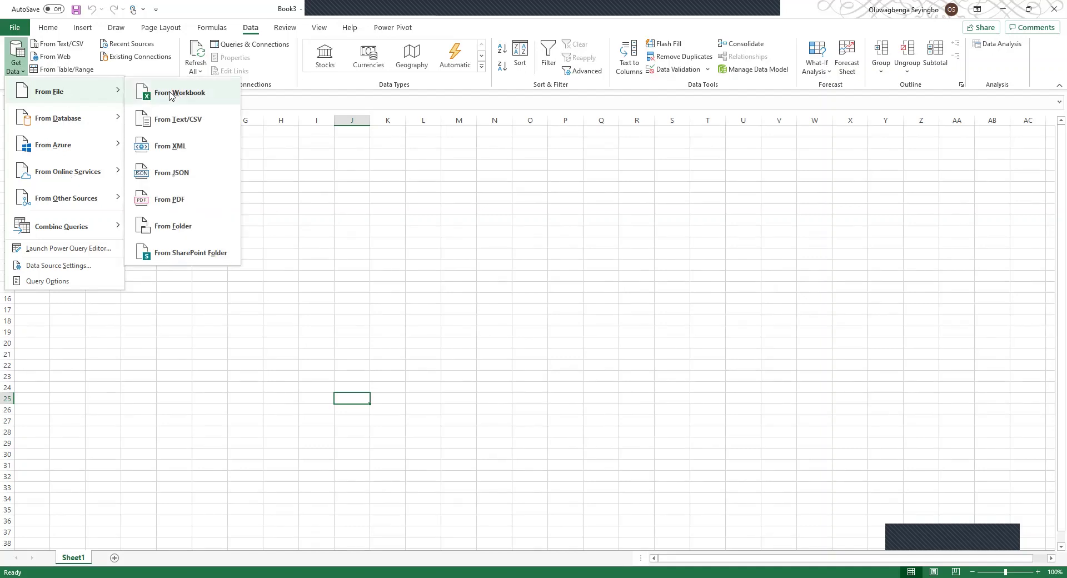
click(171, 93)
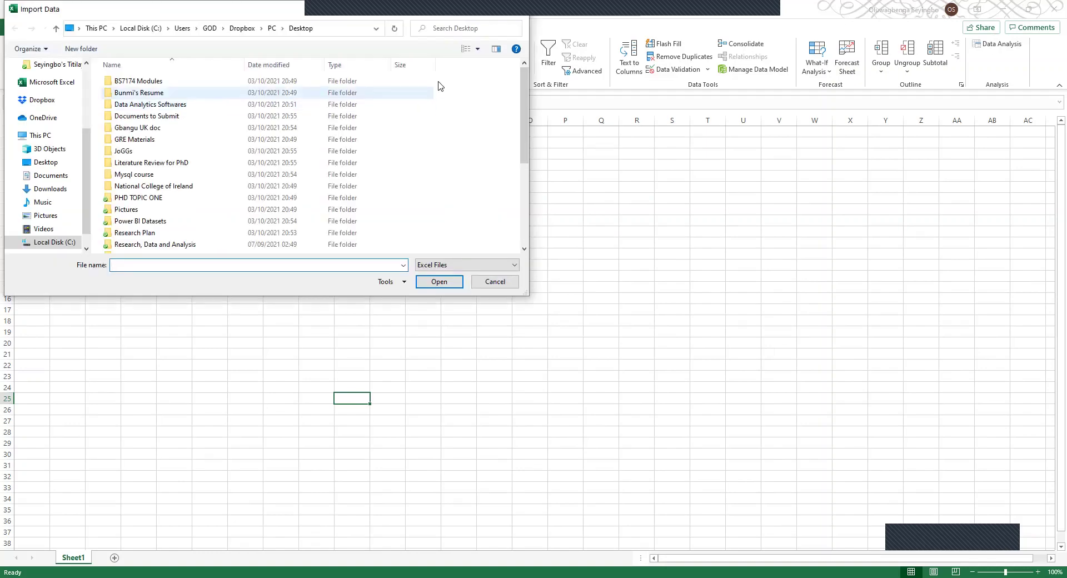
drag(523, 84, 531, 193)
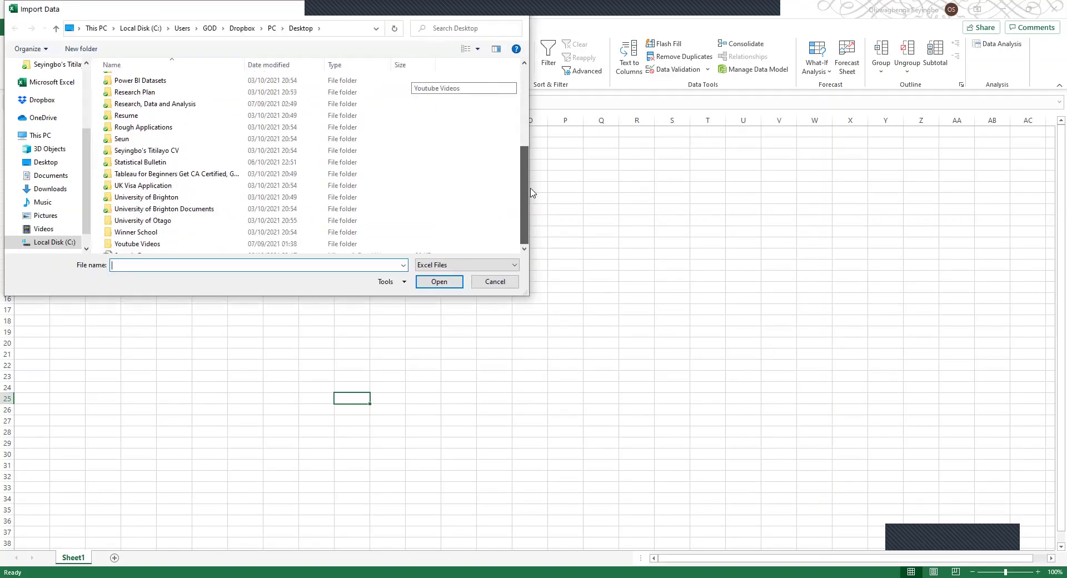
scroll(207, 248, down, 1)
click(203, 248)
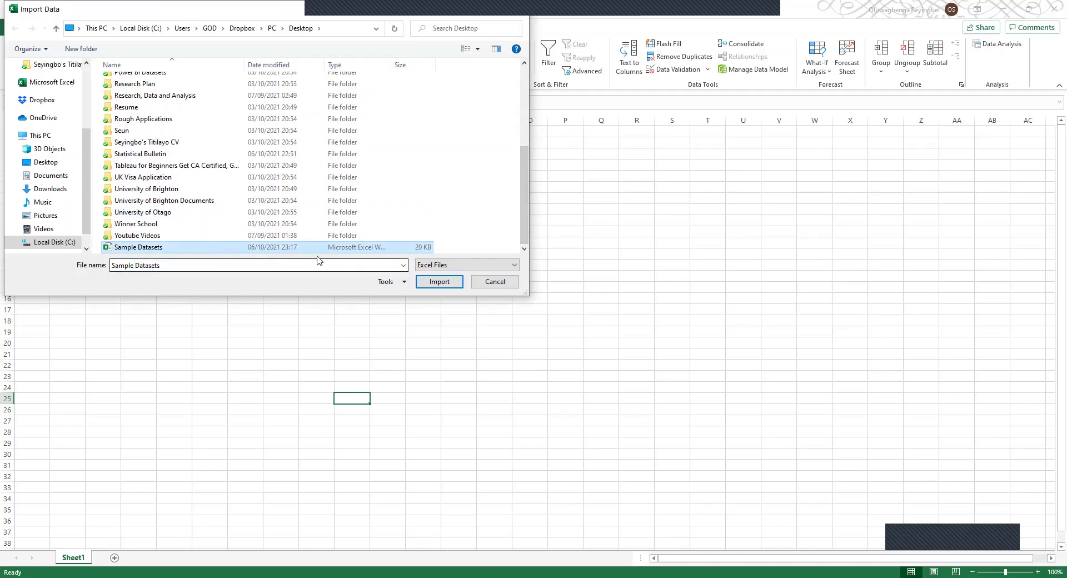
click(437, 282)
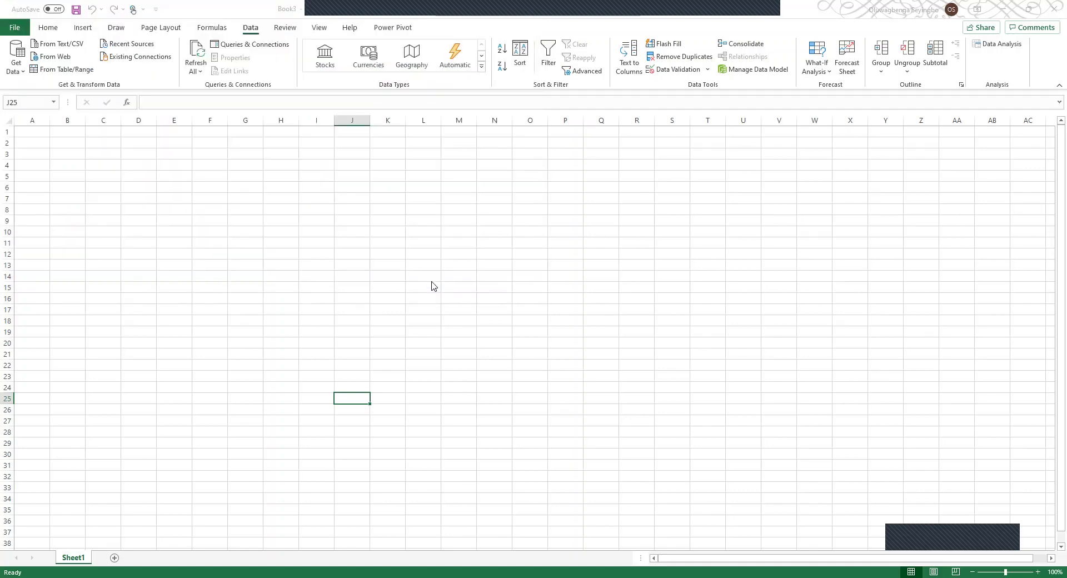
- Load Sheet1 from Navigator as a table and check the MCAP, ASI, NOD and VMT headings
click(348, 202)
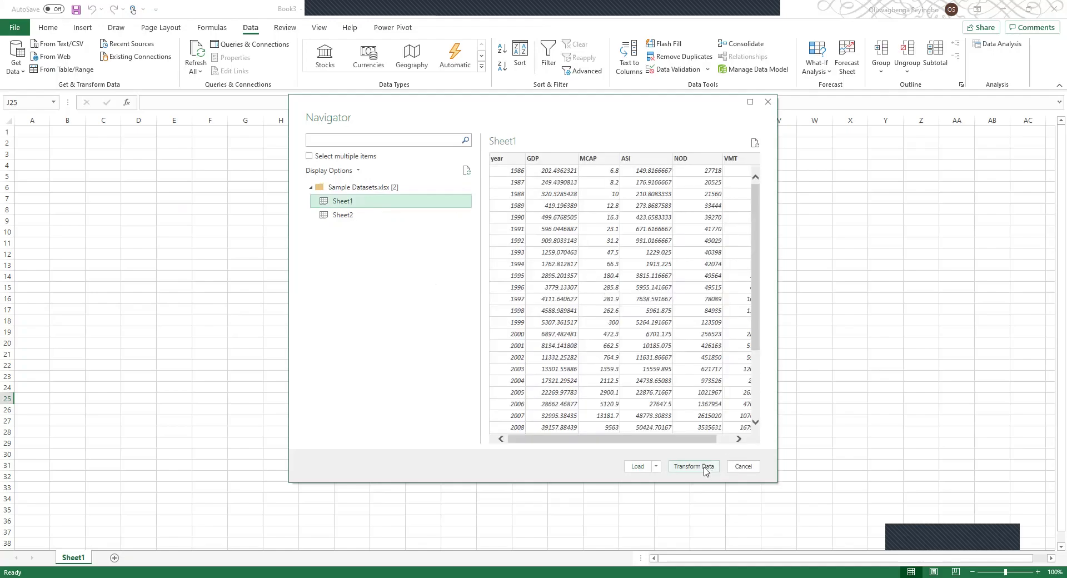
click(639, 468)
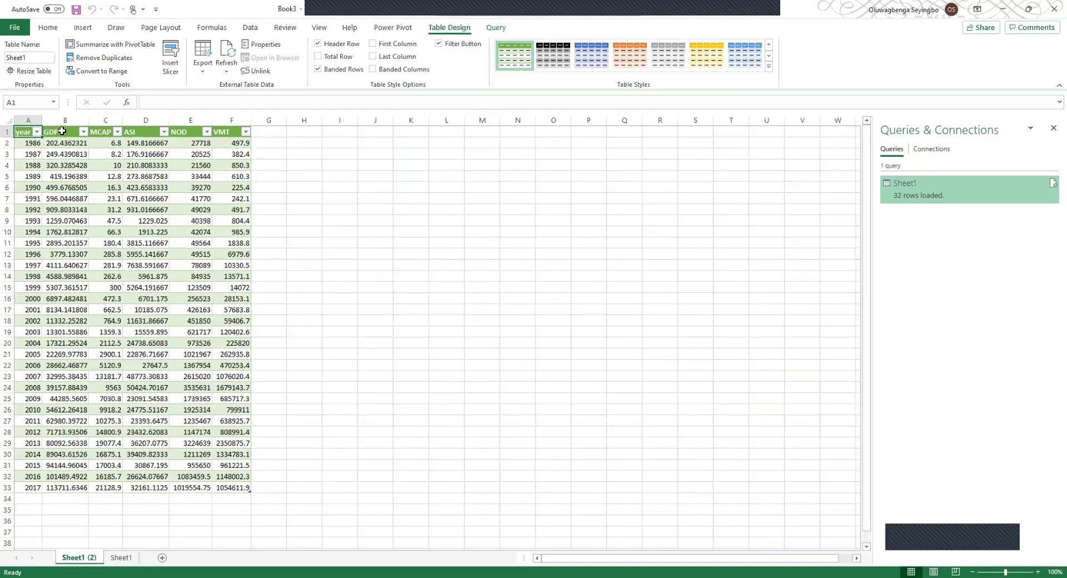
click(96, 131)
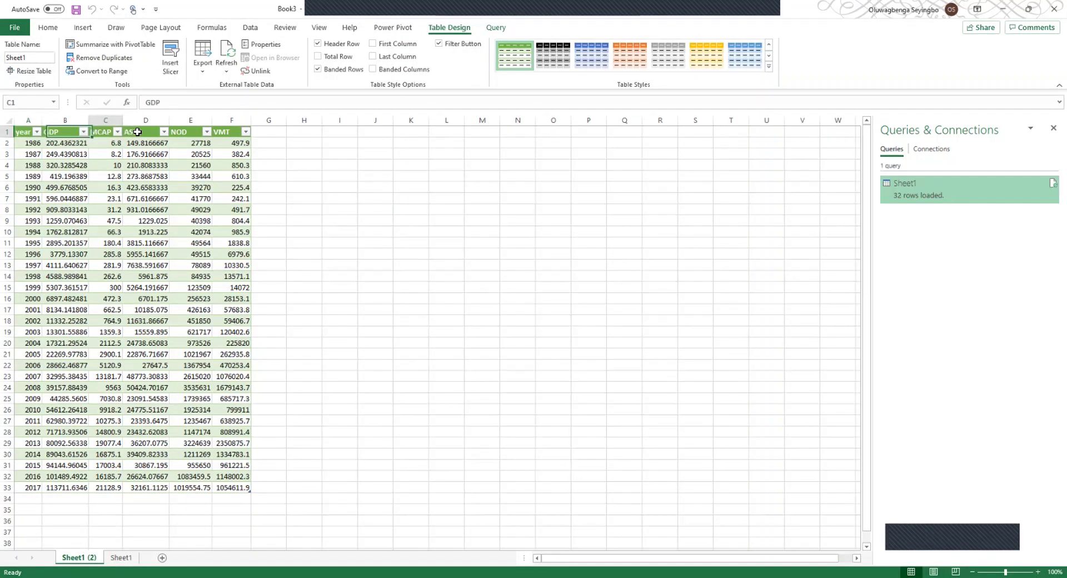
click(138, 132)
click(179, 132)
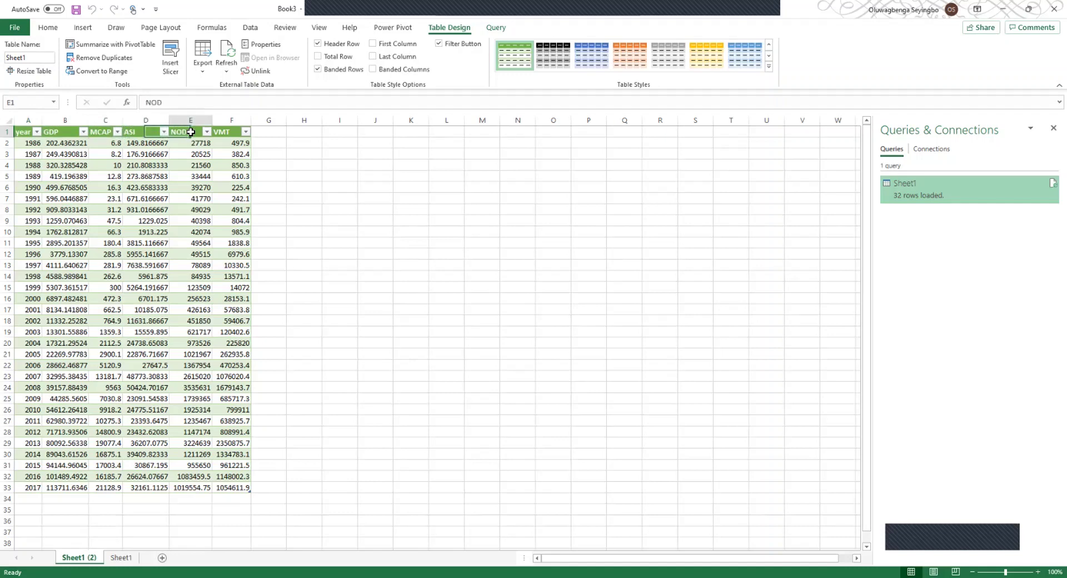
click(223, 131)
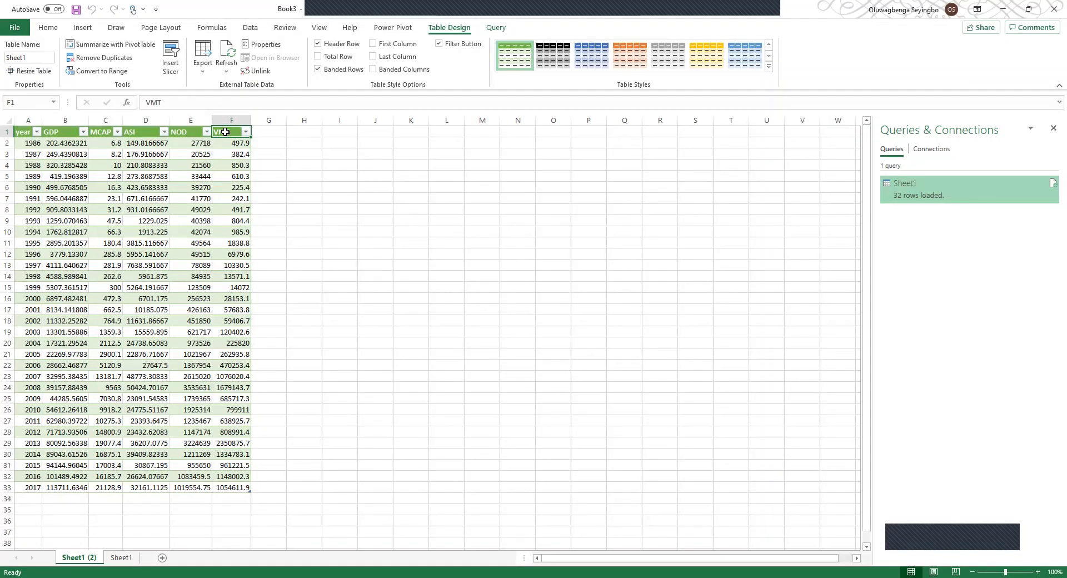
- Run Descriptive Statistics on $B$1:$F$33 with first-row labels and summary statistics to a new worksheet
click(250, 29)
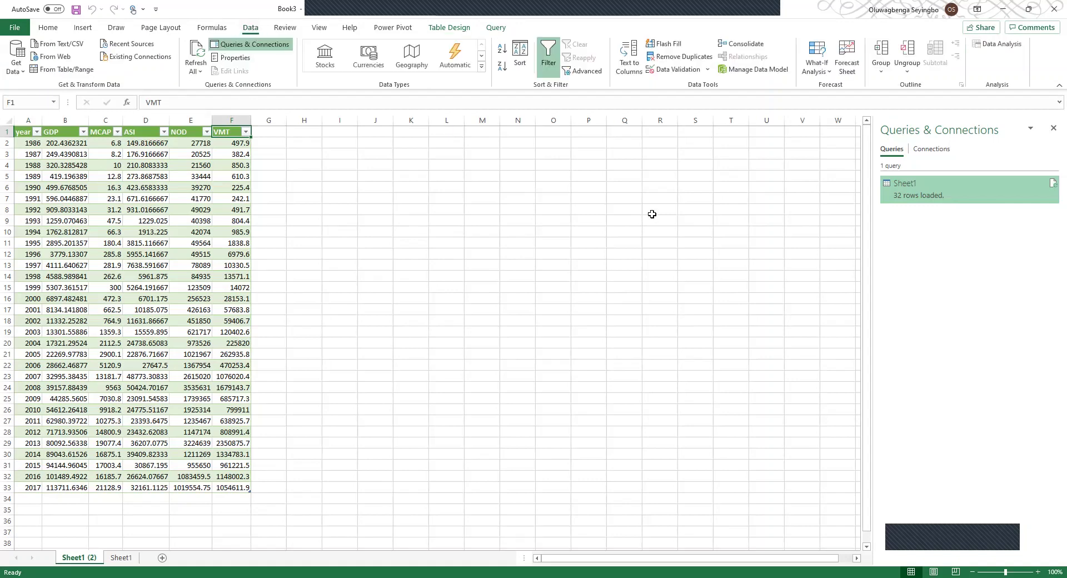
click(998, 44)
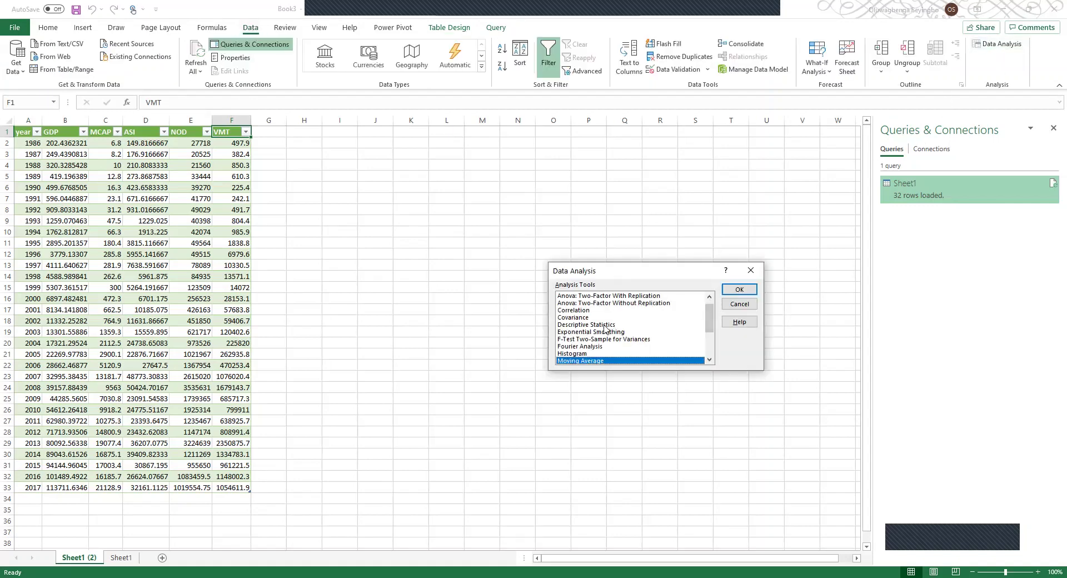
click(605, 325)
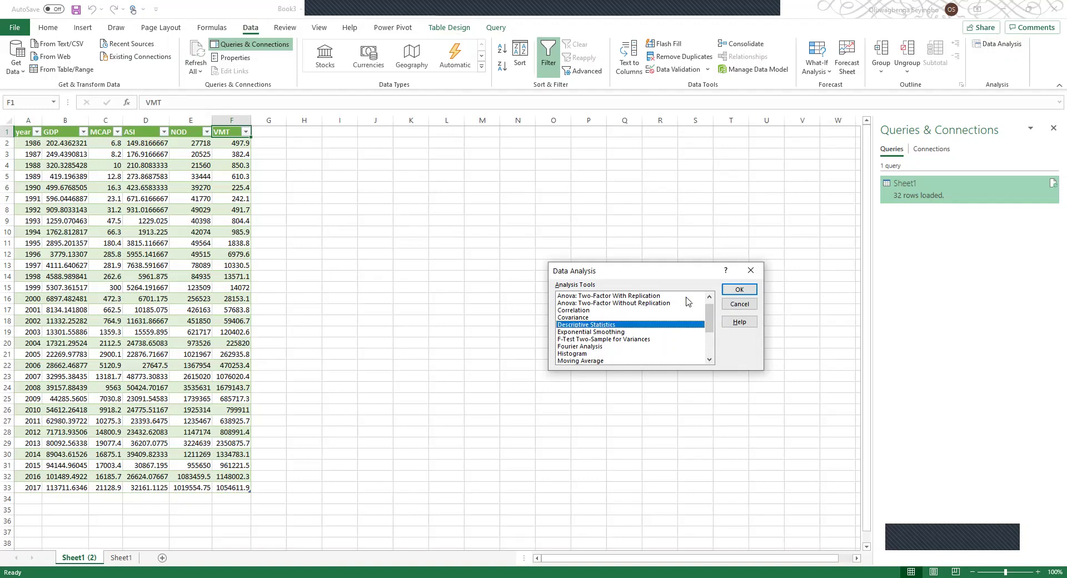
click(731, 288)
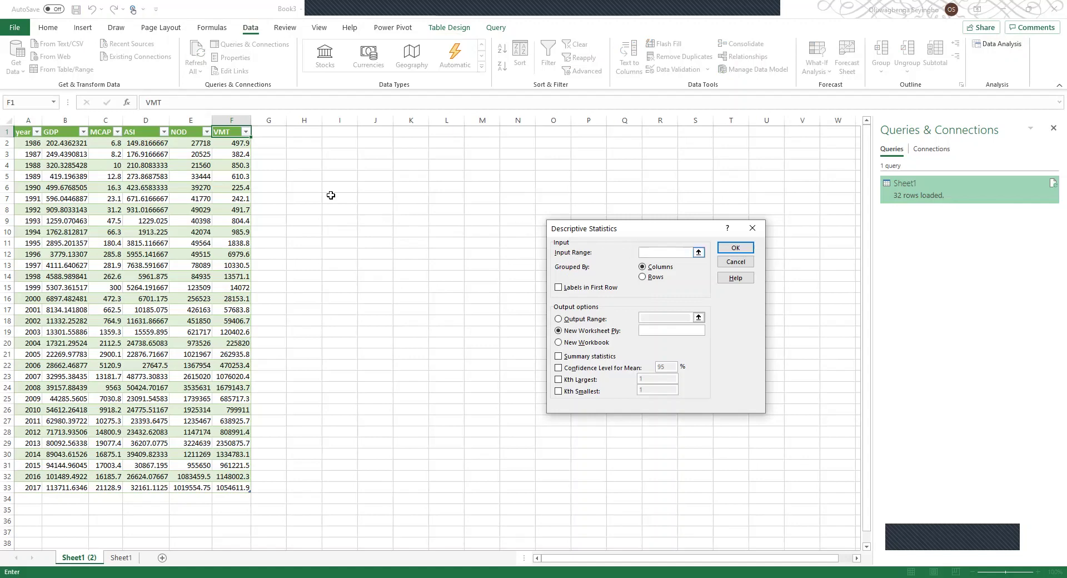
click(61, 132)
shift+click(242, 486)
click(558, 288)
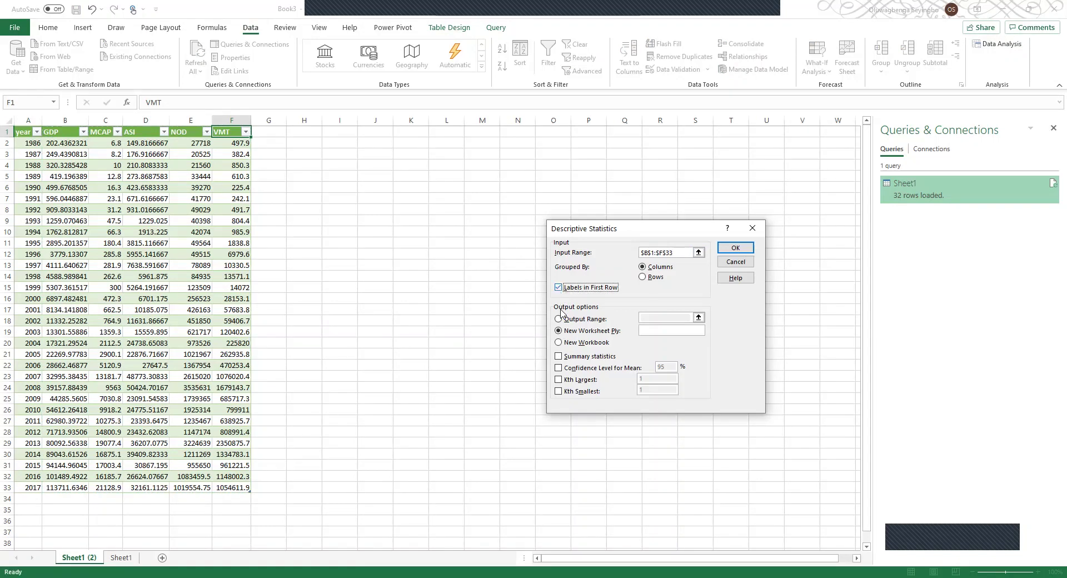
click(558, 356)
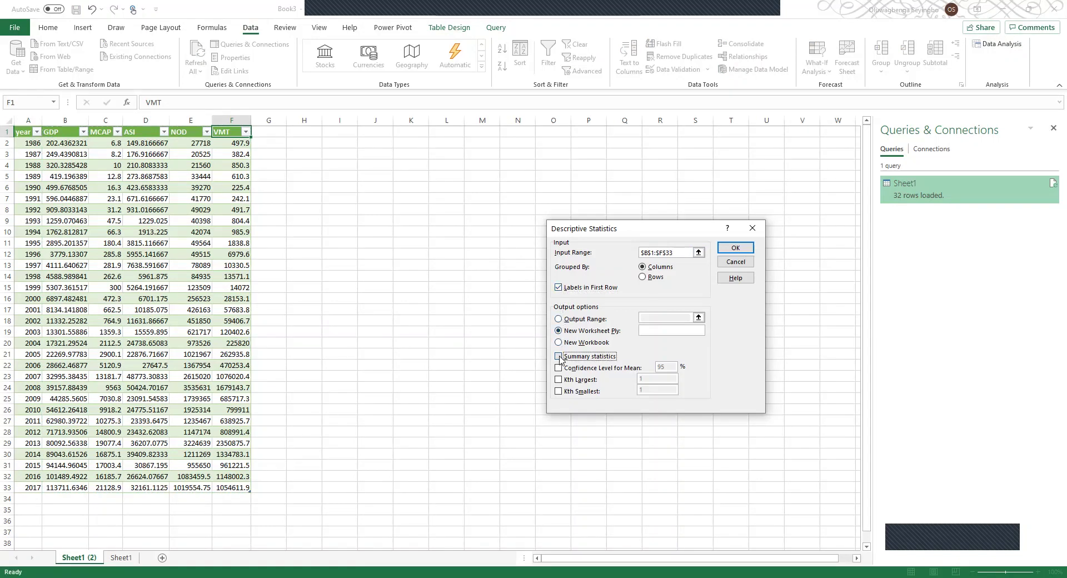
click(736, 250)
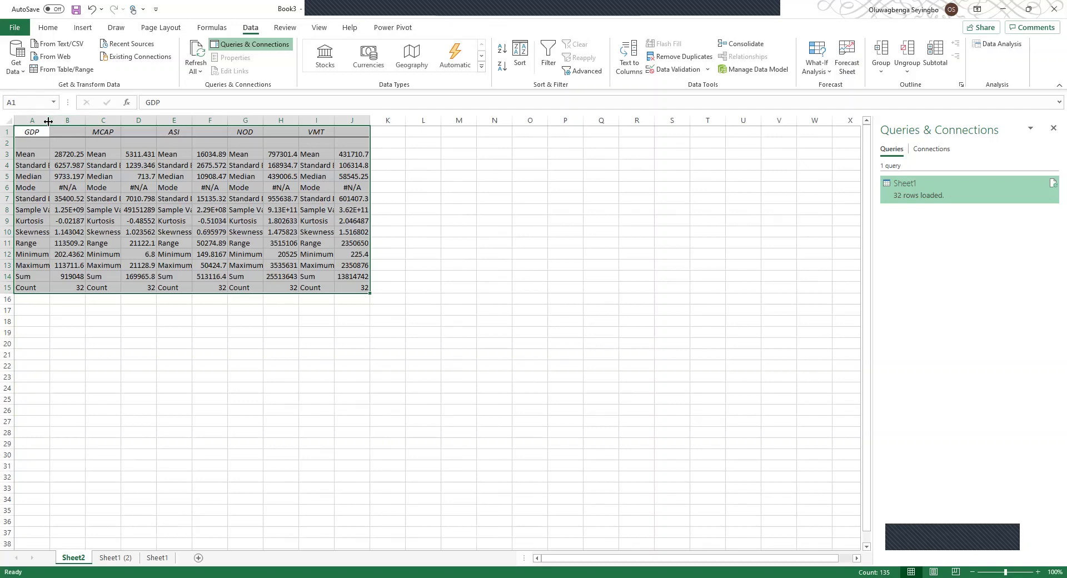
- Review the Sheet2 statistic rows from Standard Error to Count, then return to Sheet1 (2)
click(35, 165)
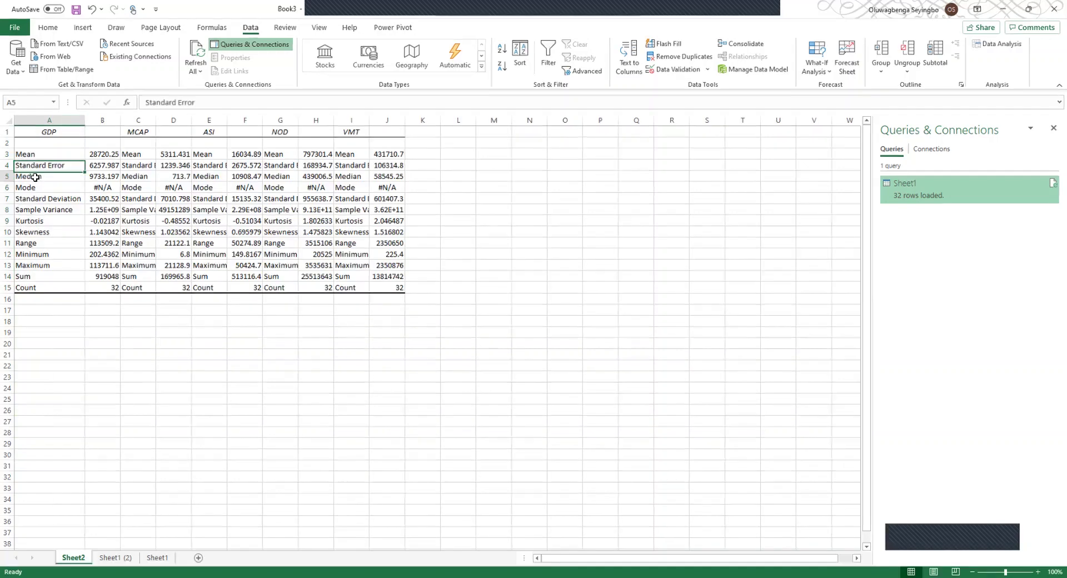
click(32, 186)
click(32, 202)
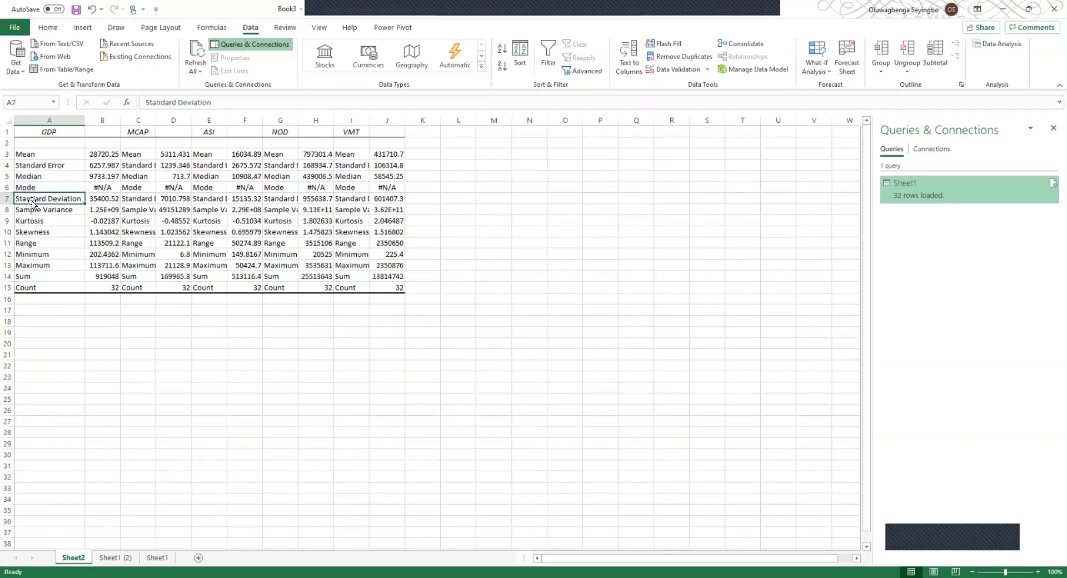
click(31, 209)
click(29, 222)
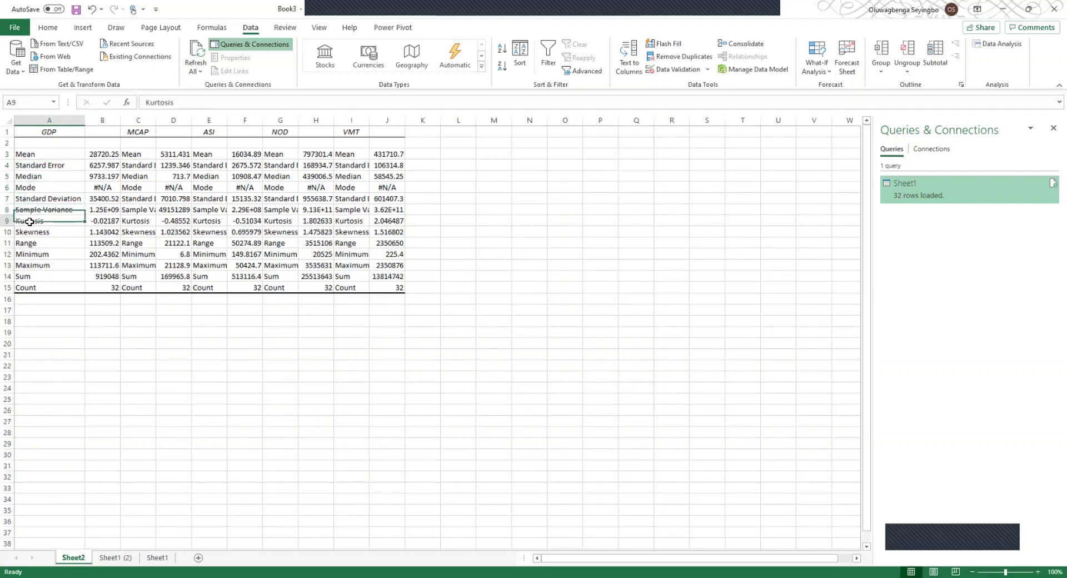
click(29, 232)
click(28, 243)
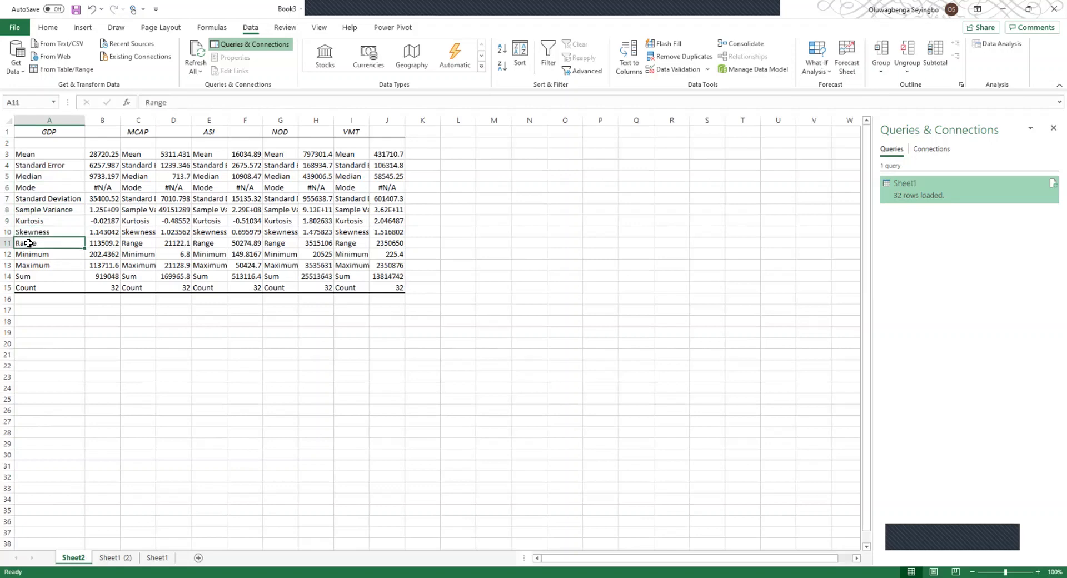
click(28, 254)
click(29, 265)
click(29, 275)
click(30, 286)
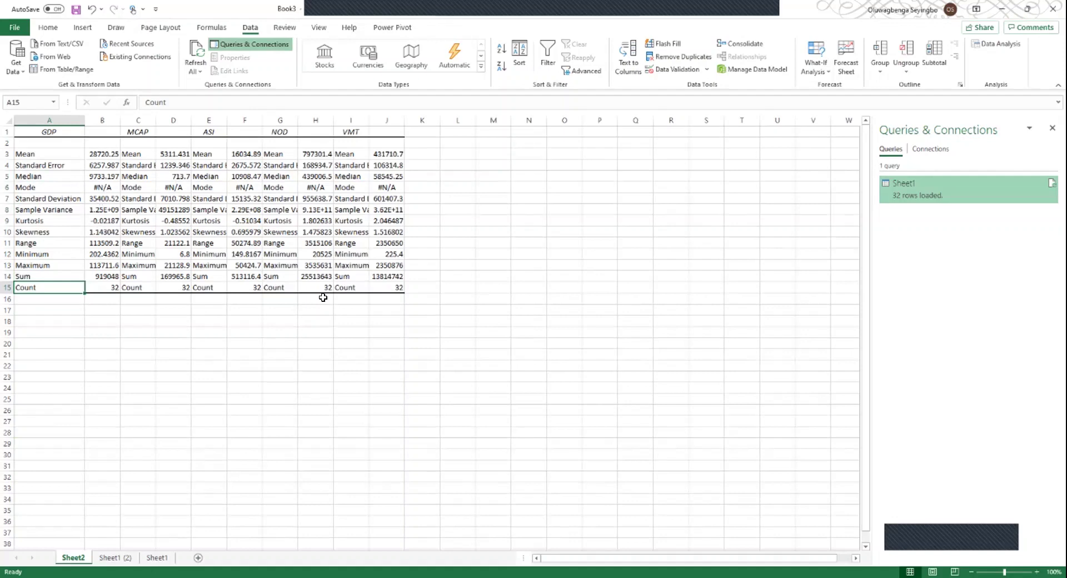
click(121, 558)
- Run Correlation on $B$1:$F$33 with labels in the first row, output to a new sheet
click(984, 47)
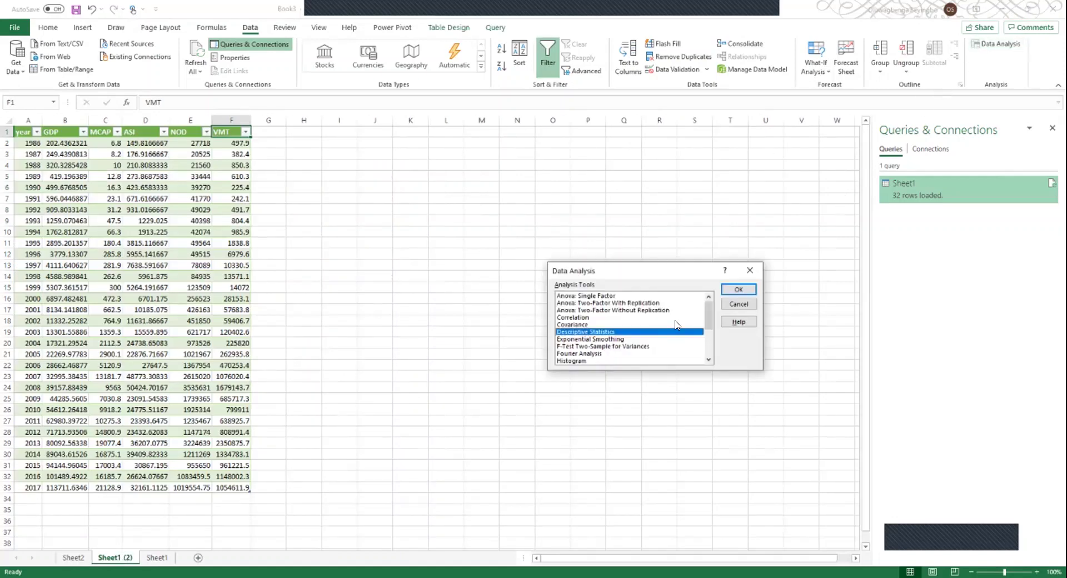
click(582, 318)
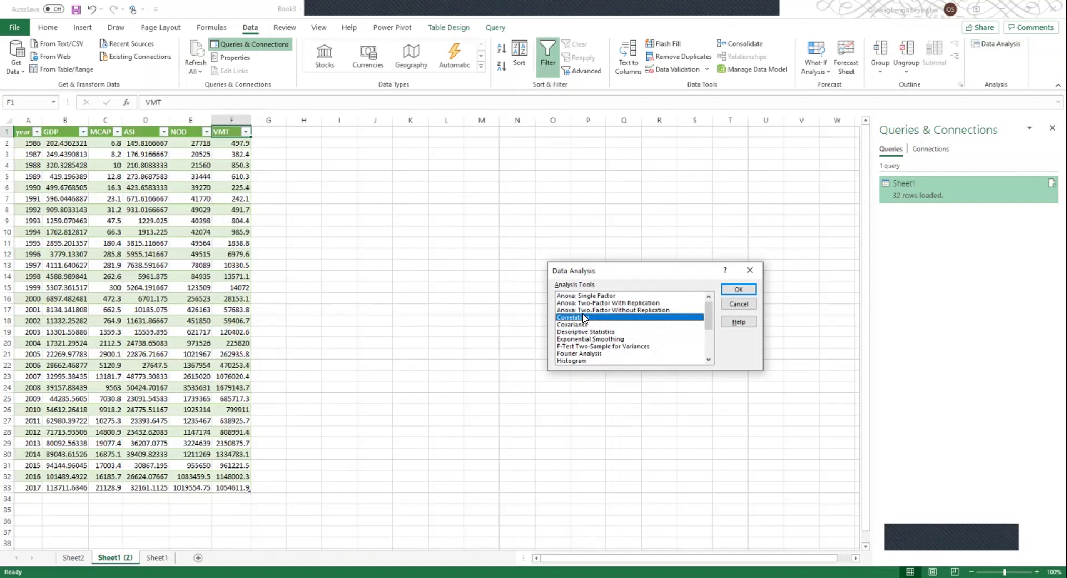
click(731, 290)
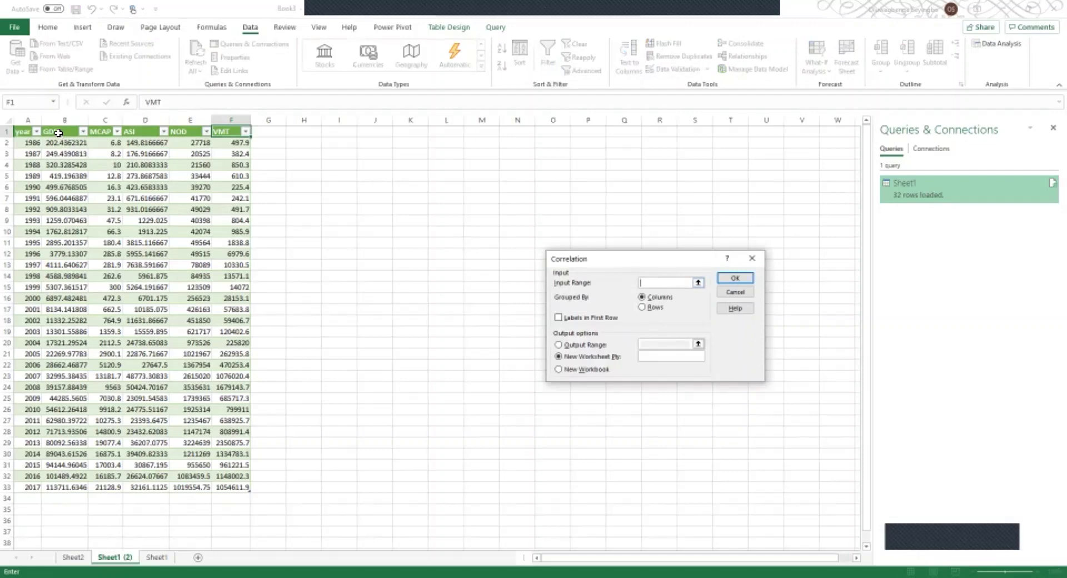
click(59, 132)
shift+click(245, 485)
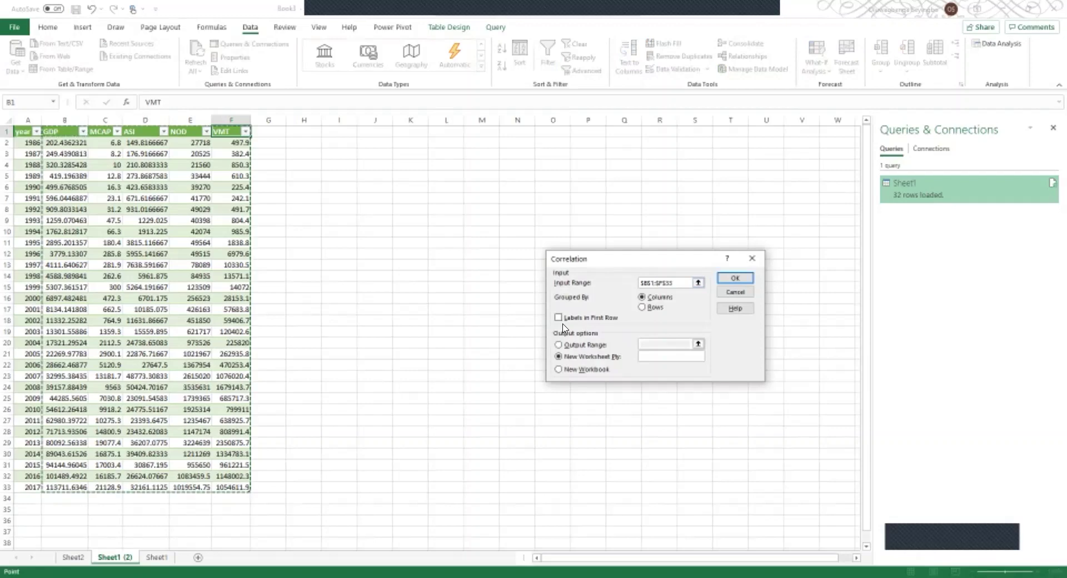
click(560, 318)
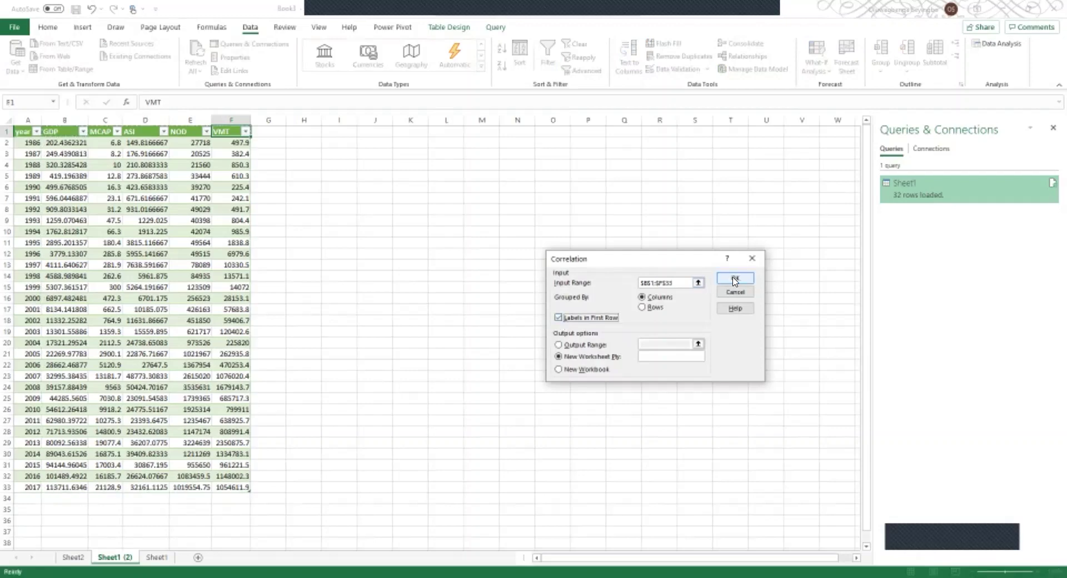
click(735, 280)
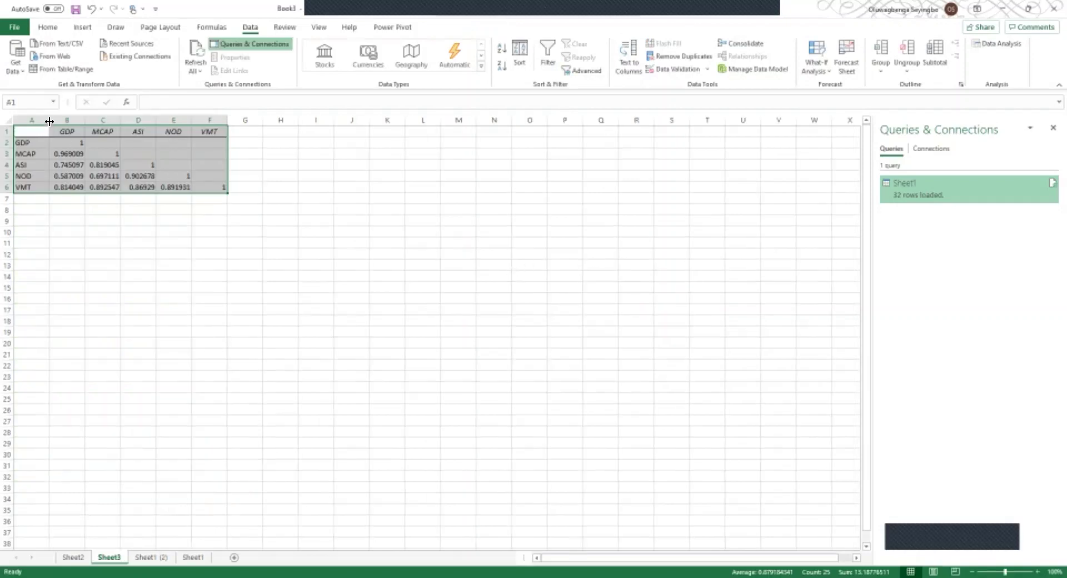
- Deselect the Sheet3 correlation matrix and go back to the Sheet1 (2) data table
click(63, 199)
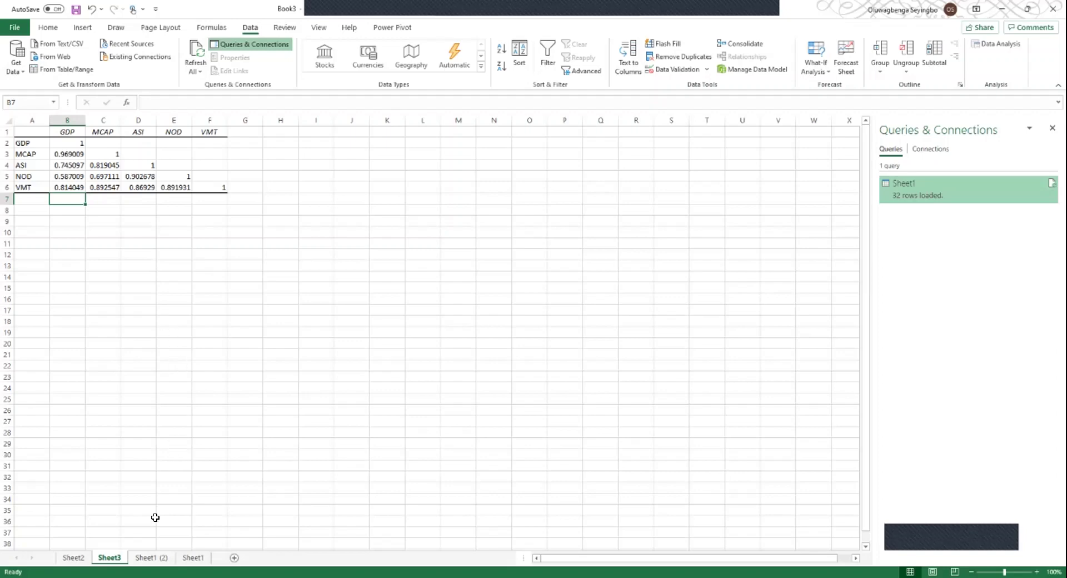
click(150, 558)
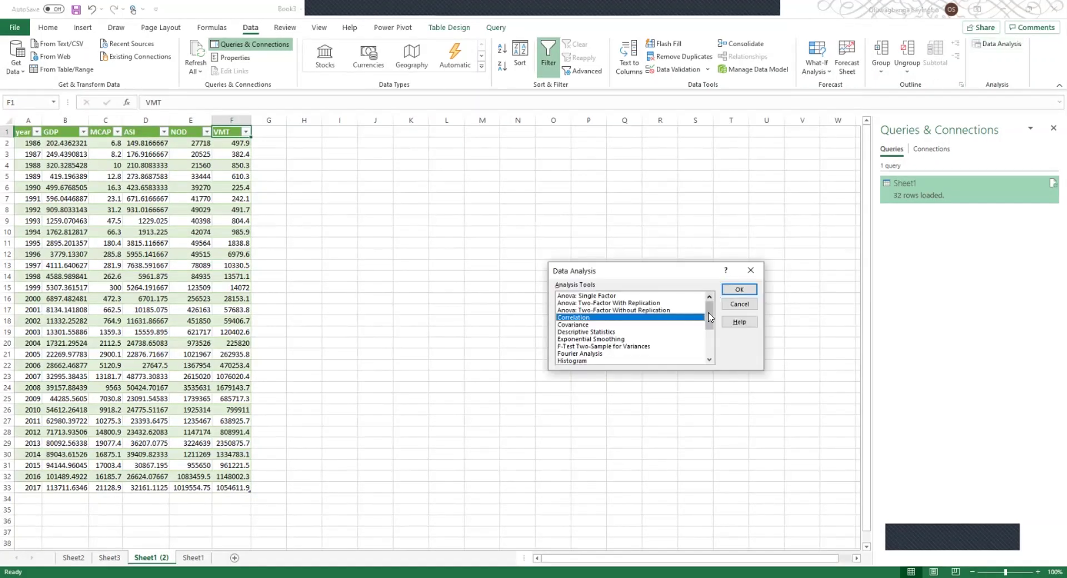
- Choose Regression from the Data Analysis list and open its setup dialog
click(709, 359)
click(709, 360)
click(709, 360)
click(709, 359)
click(709, 359)
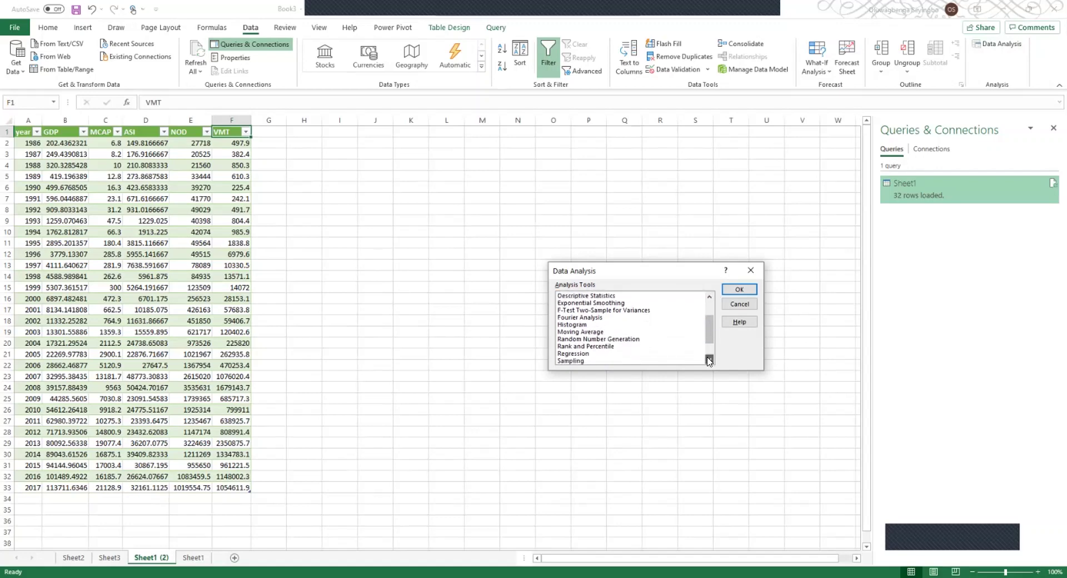
click(586, 353)
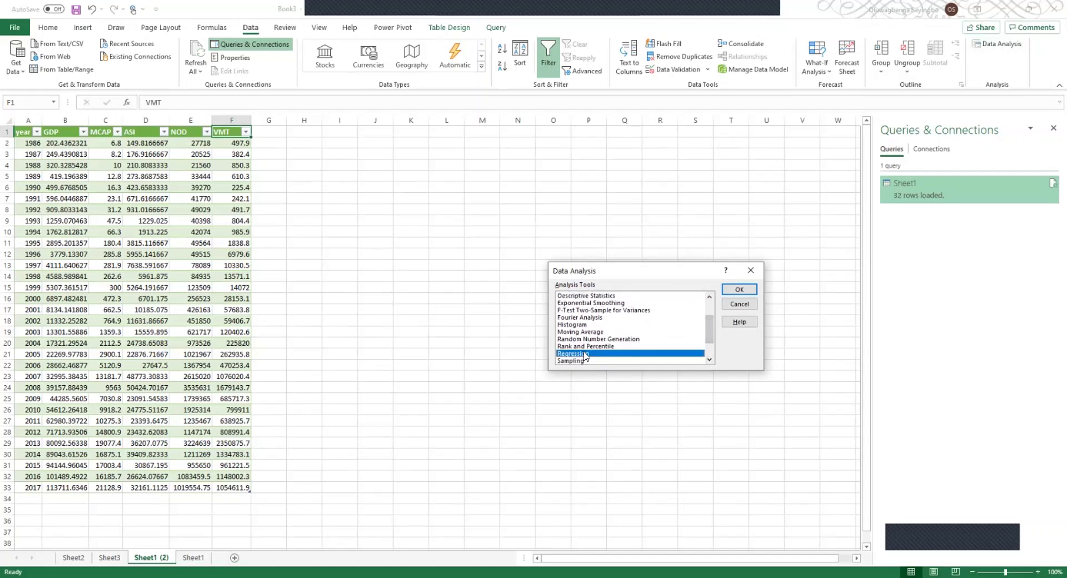
click(729, 290)
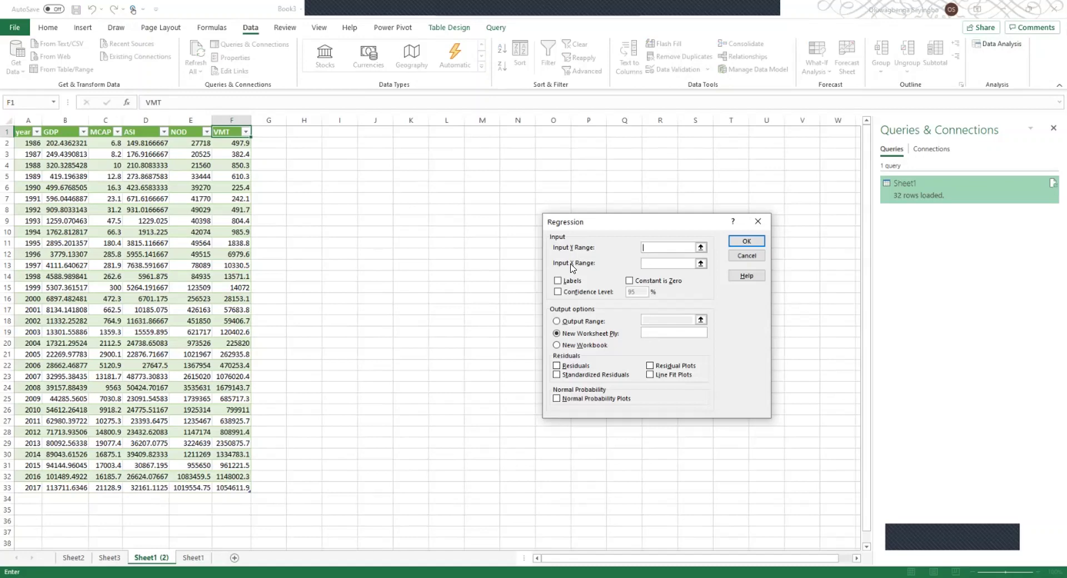
- Regress GDP $B$1:$B$33 on $C$1:$F$33 with labels and a normal probability plot
click(67, 132)
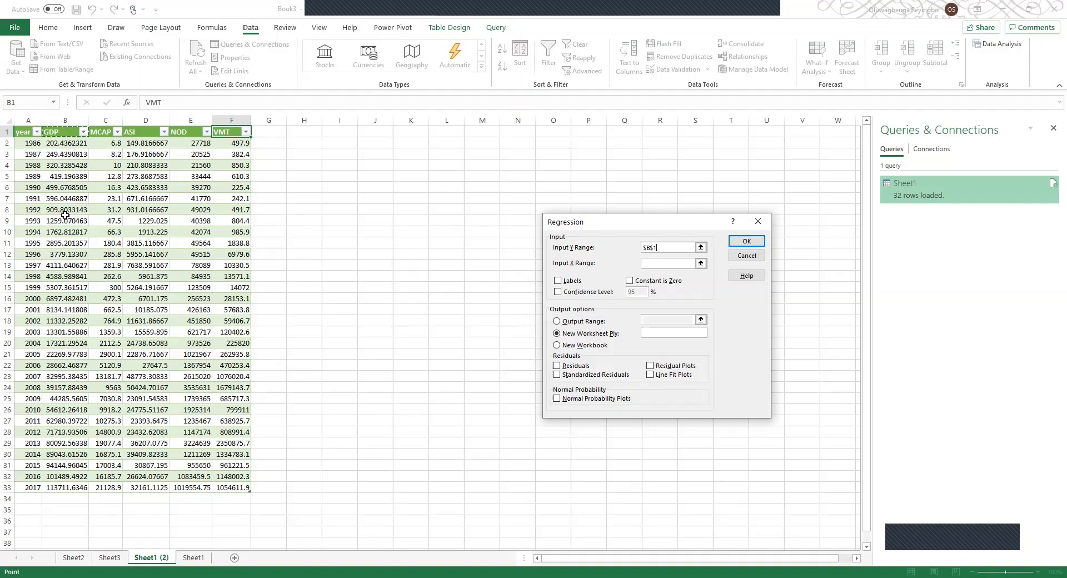
shift+click(83, 483)
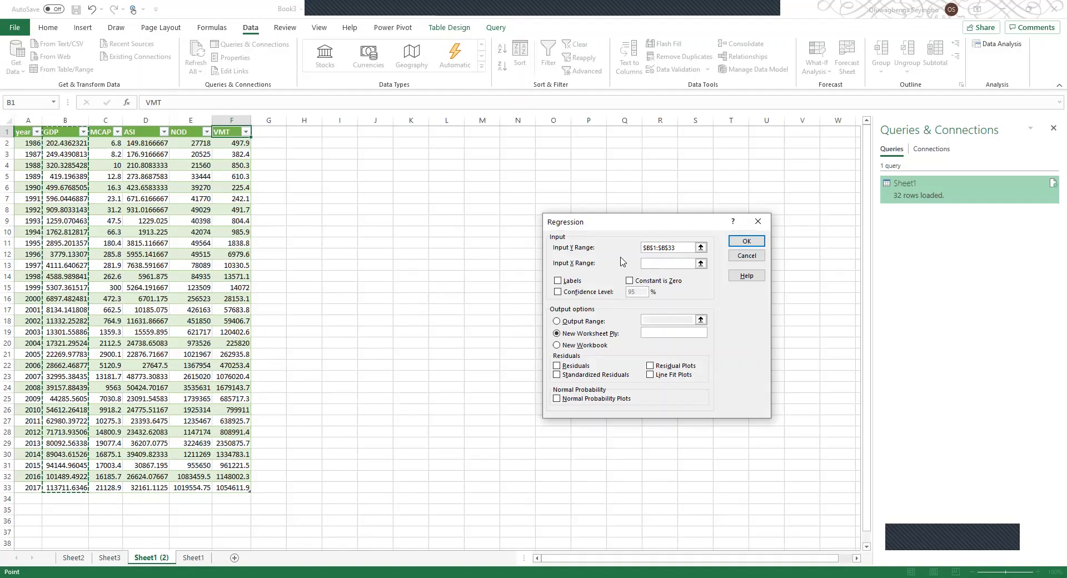
click(653, 263)
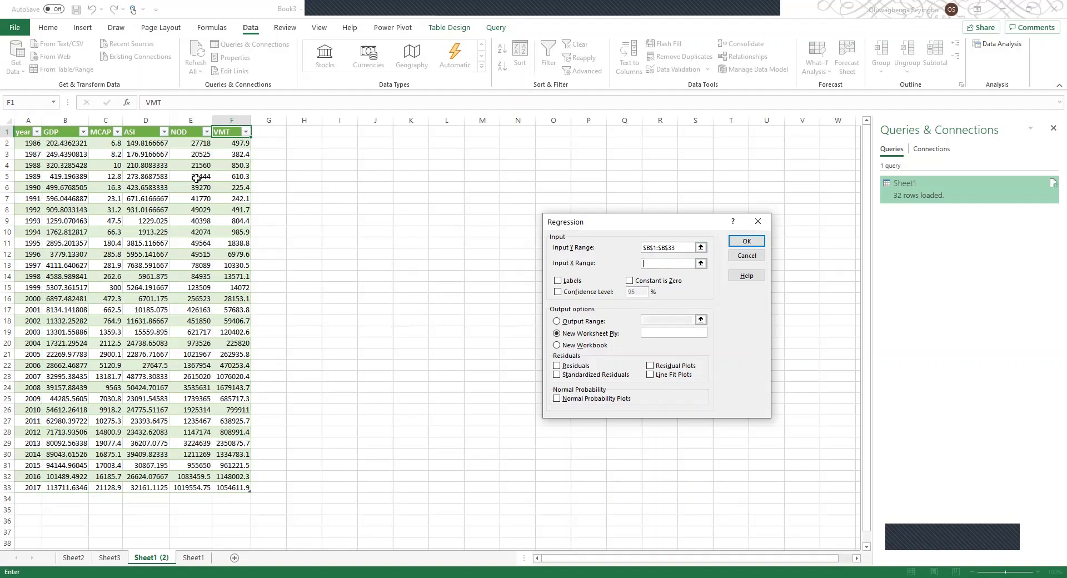
click(104, 134)
shift+click(246, 487)
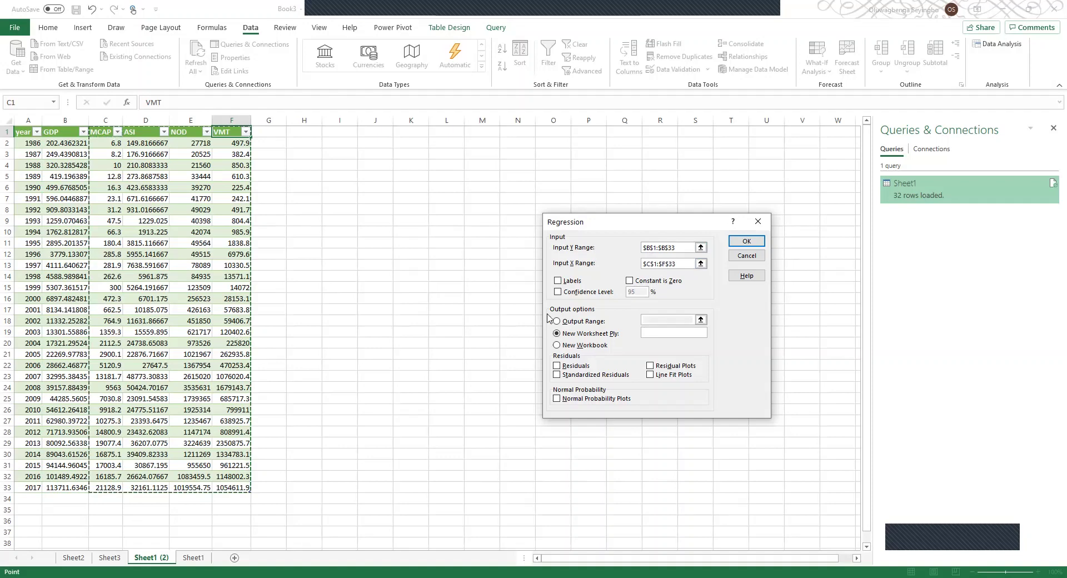
click(559, 282)
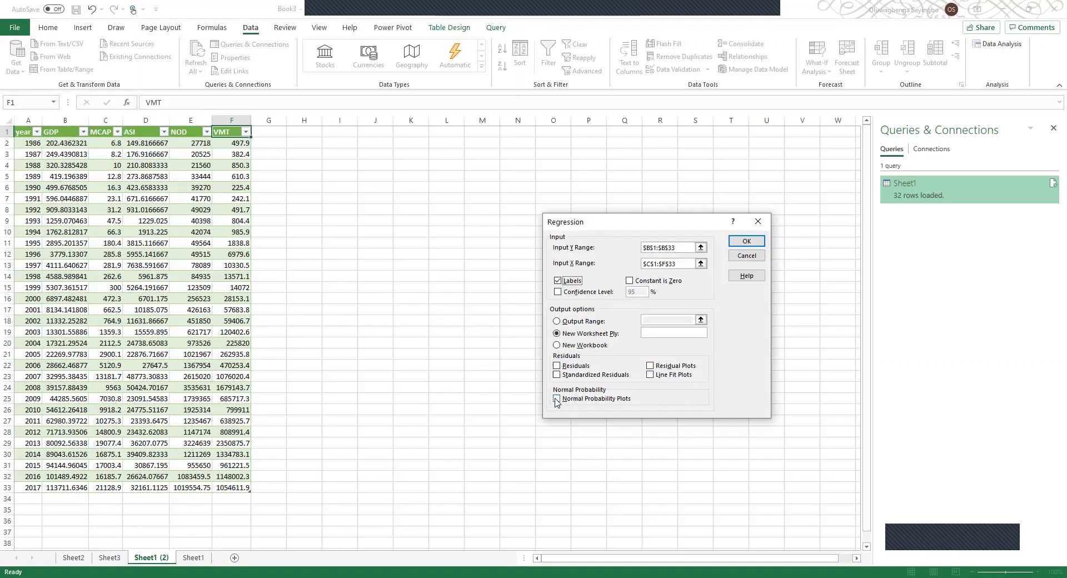
click(556, 399)
click(744, 243)
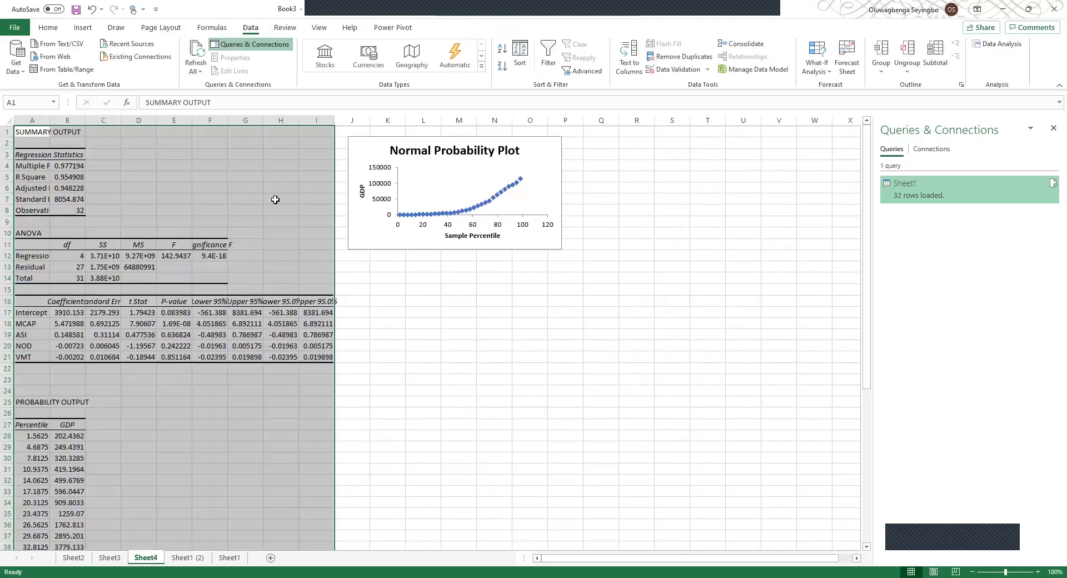
- AutoFit columns A and B so labels like Adjusted R Square and their values show fully
click(174, 199)
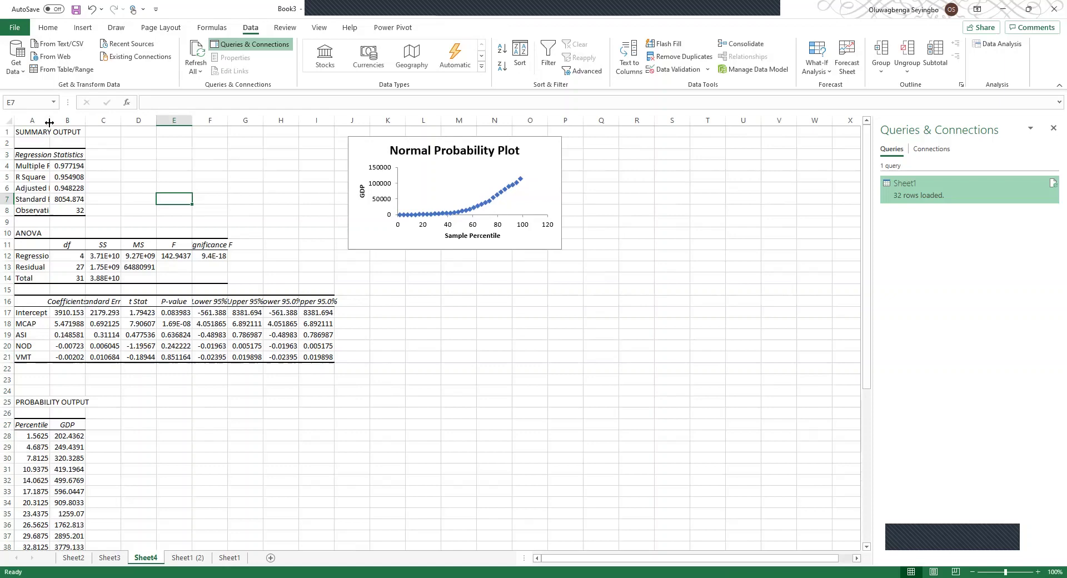
double_click(50, 120)
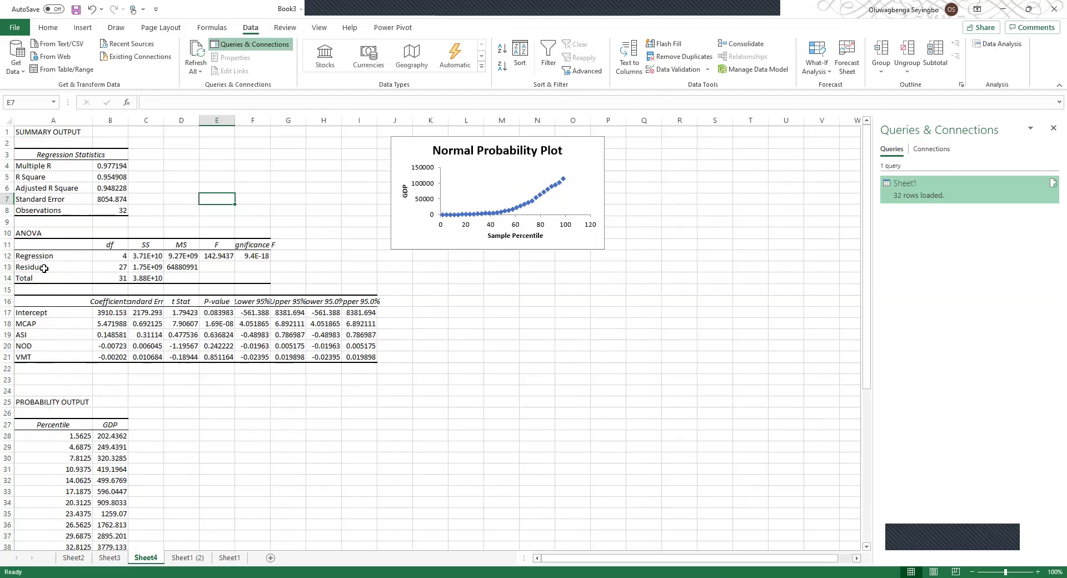
double_click(128, 119)
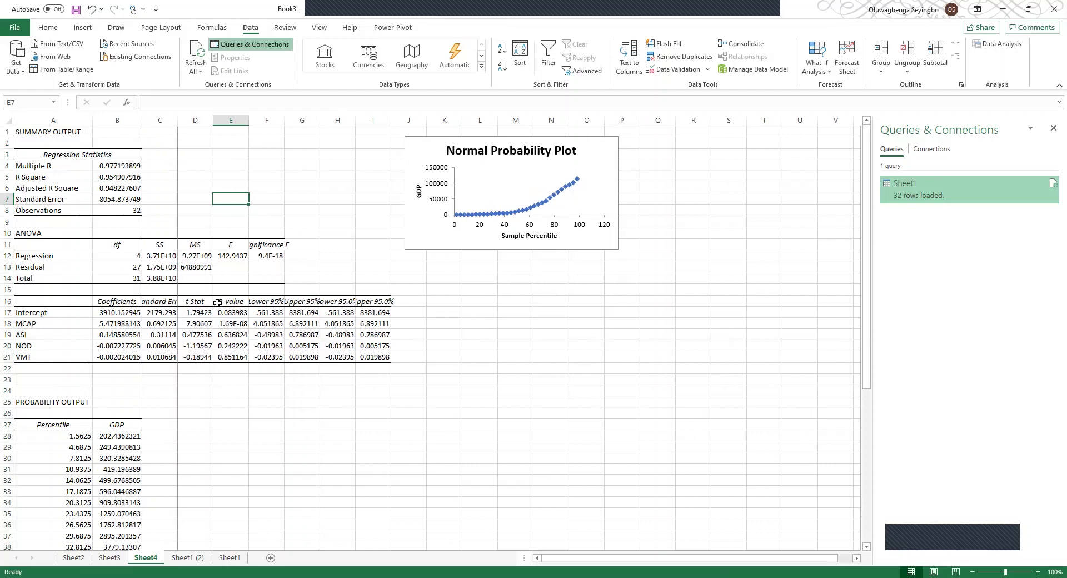
- AutoFit columns C and F to show Standard Error, SS and Significance F values in full
double_click(177, 120)
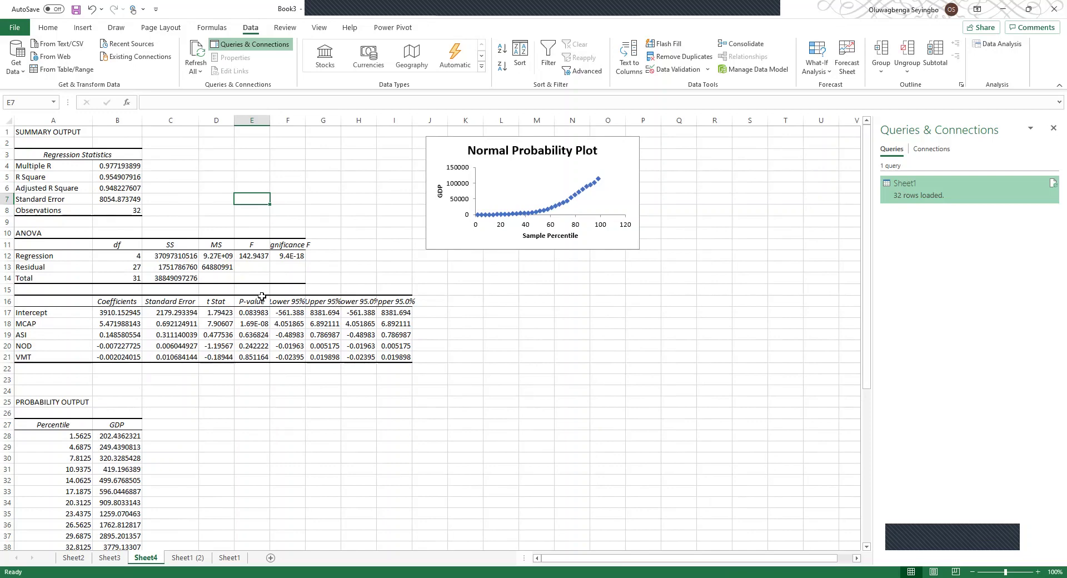
double_click(306, 119)
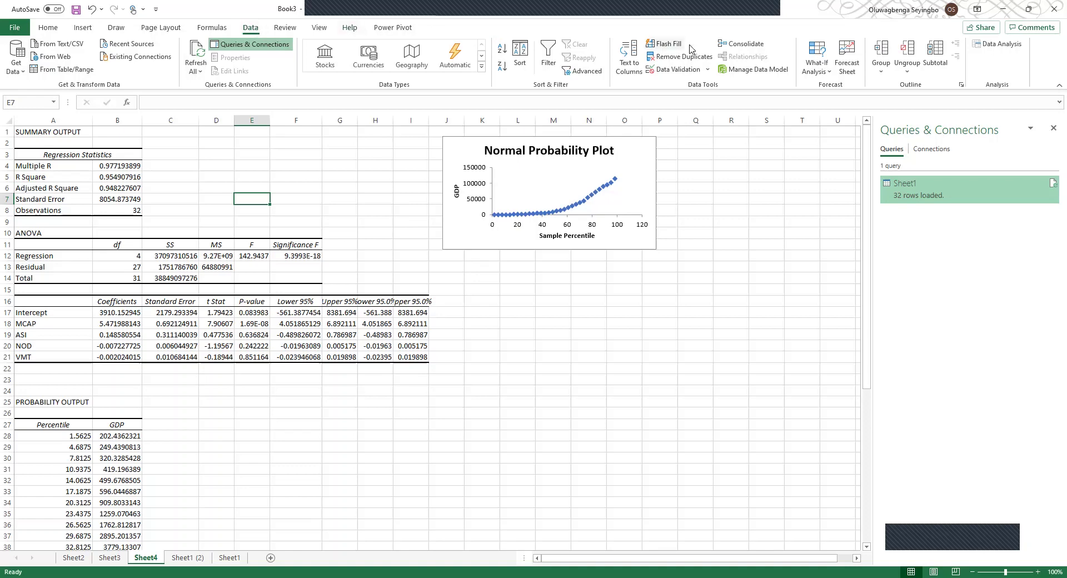
- Reopen Data Analysis and scroll the Analysis Tools list back to Anova: Single Factor at the top
click(1003, 47)
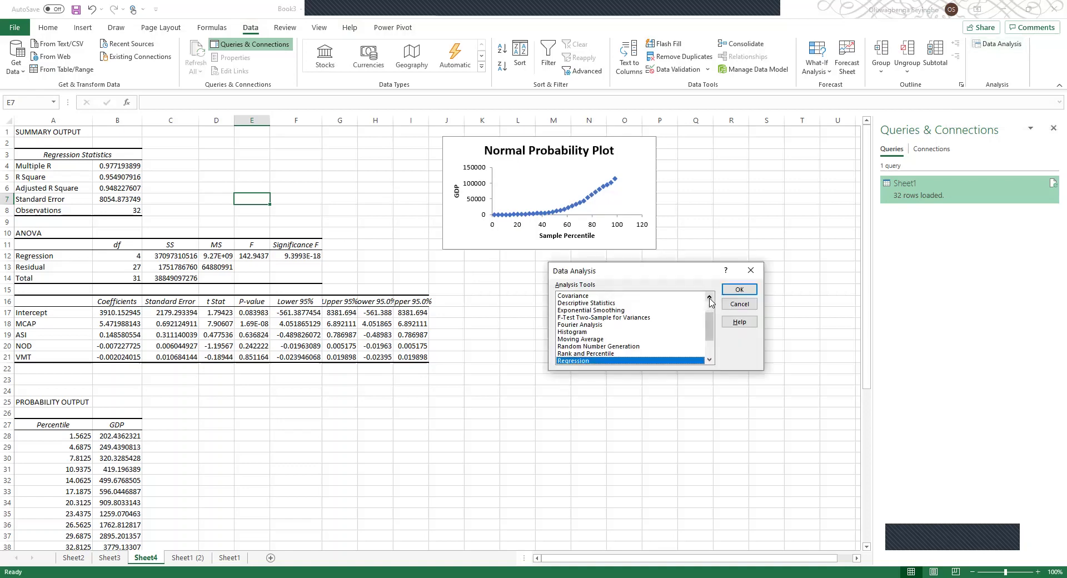
click(709, 300)
click(710, 299)
click(710, 299)
click(710, 299)
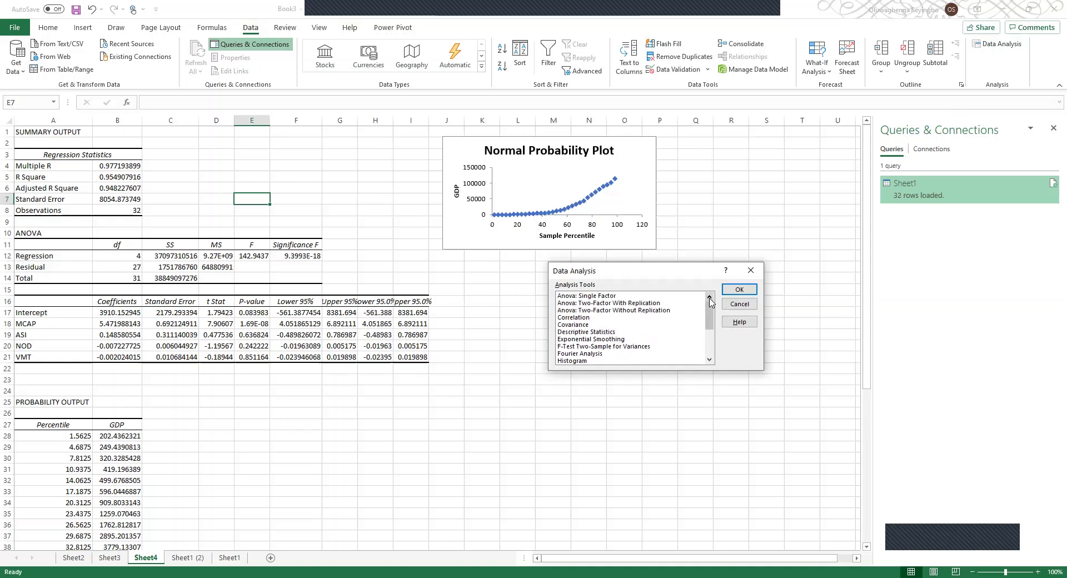